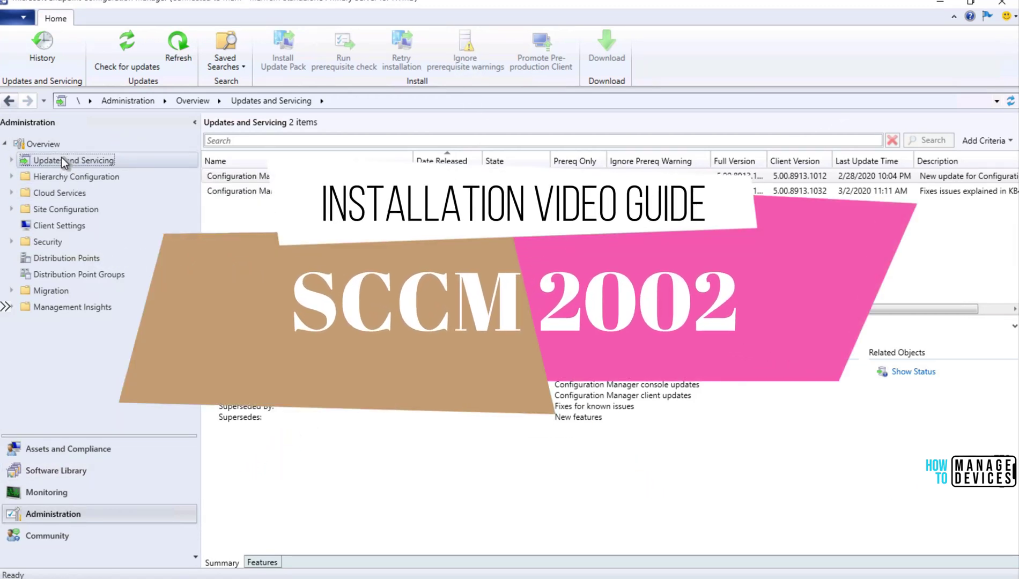
Check for new updates and refresh the list so Configuration Manager 2002 appears as Downloading.
right_click(65, 163)
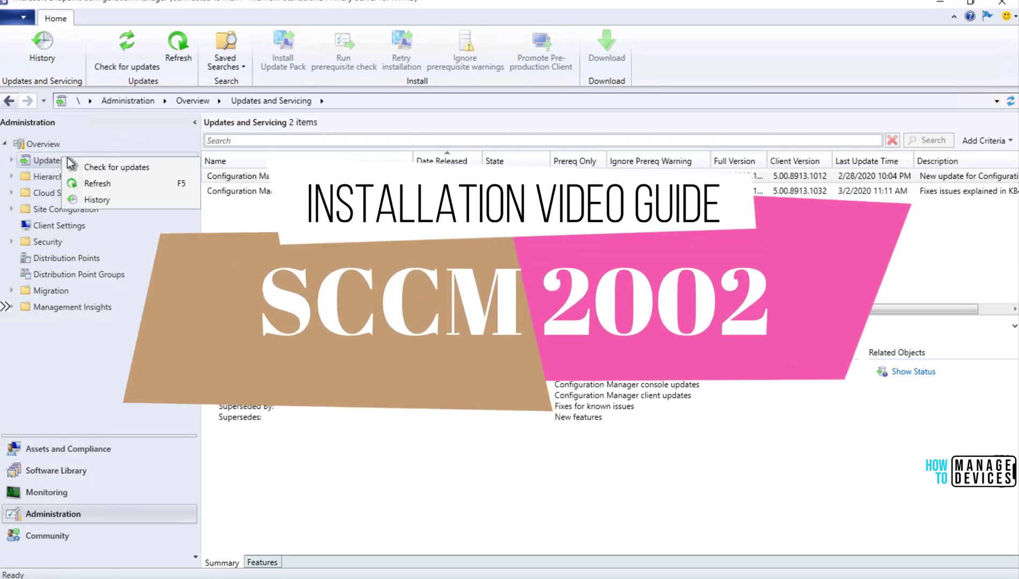
left_click(113, 168)
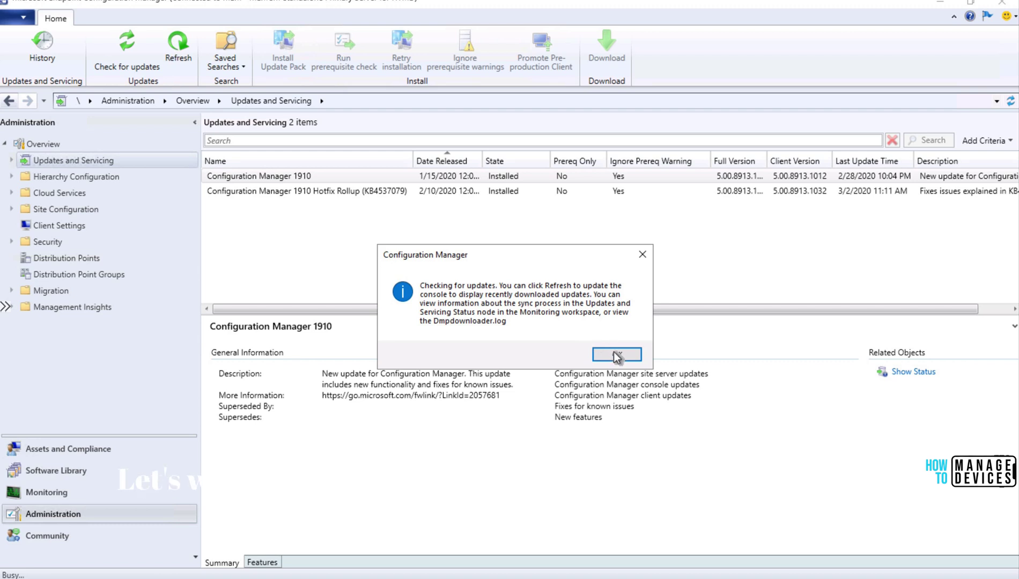
left_click(598, 354)
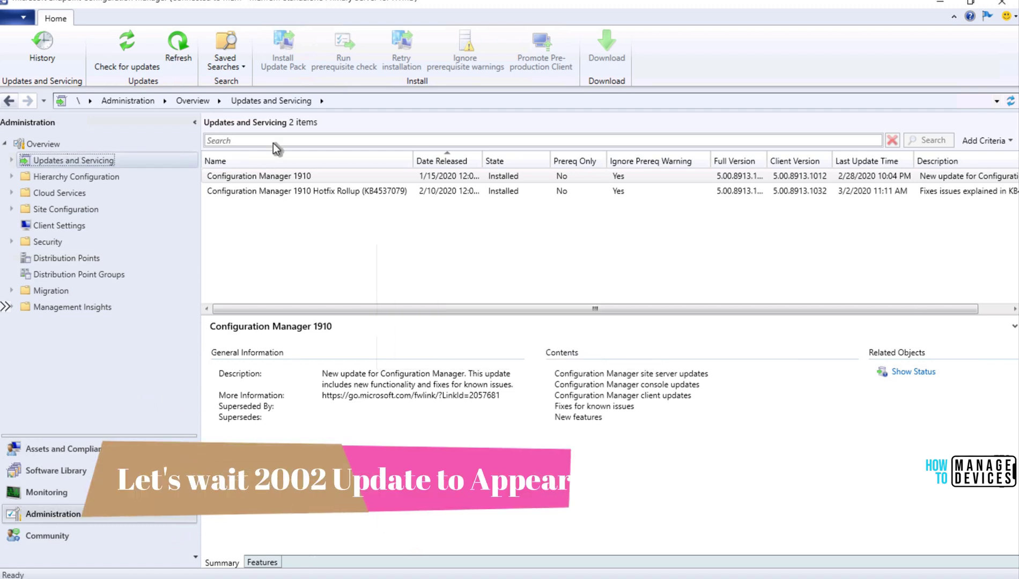
left_click(181, 54)
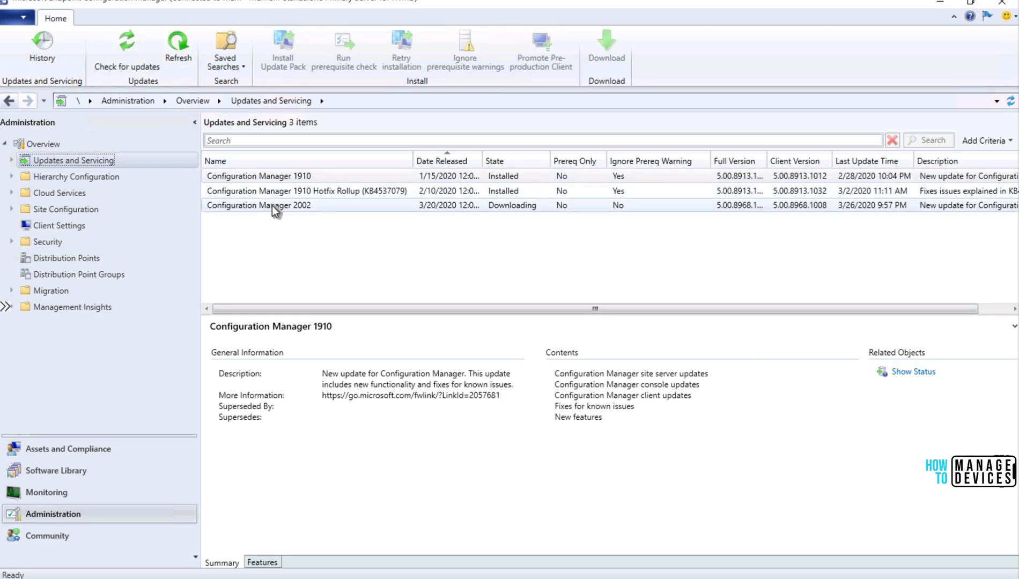
Review the dmpdownloader.log entries for the 2002 download, then return to the console.
left_click(272, 205)
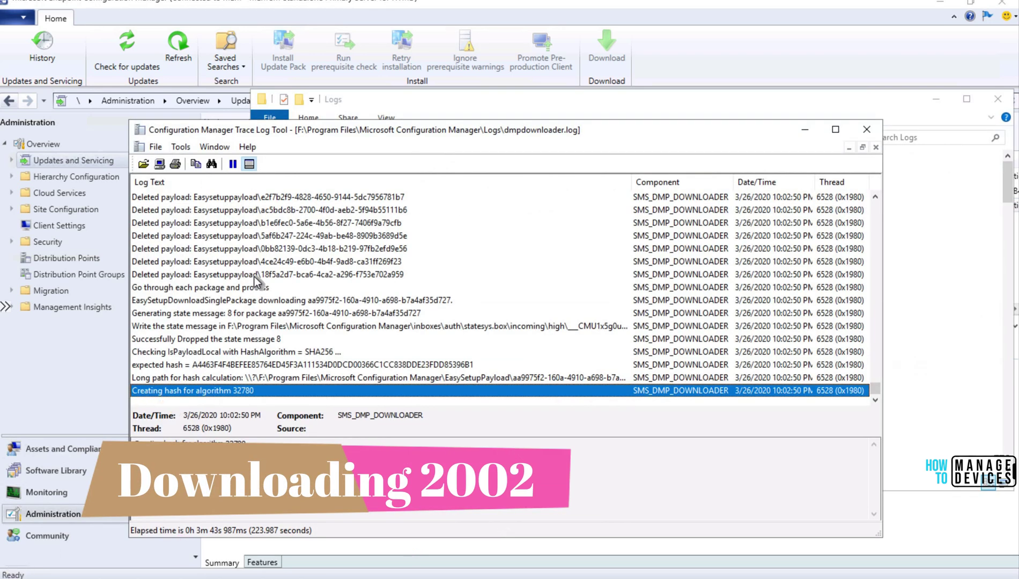
left_click(255, 276)
key("Down")
key("Down")
key("Down")
key("Down")
key("Down")
key("Down")
key("Down")
key("Down")
key("Down")
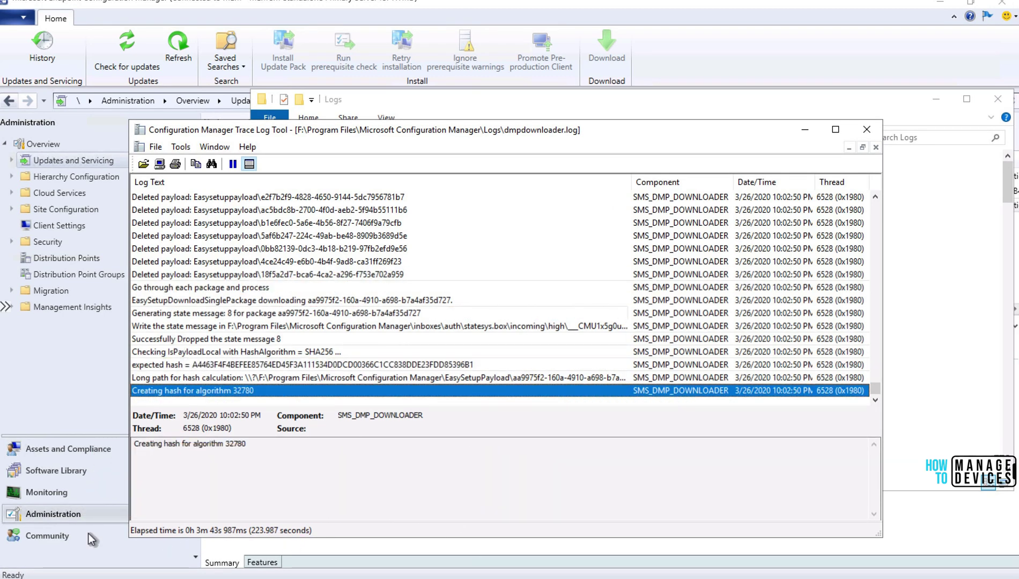
left_click(117, 157)
Start installing Configuration Manager 2002 with both Azure Active Directory features enabled.
left_click(177, 61)
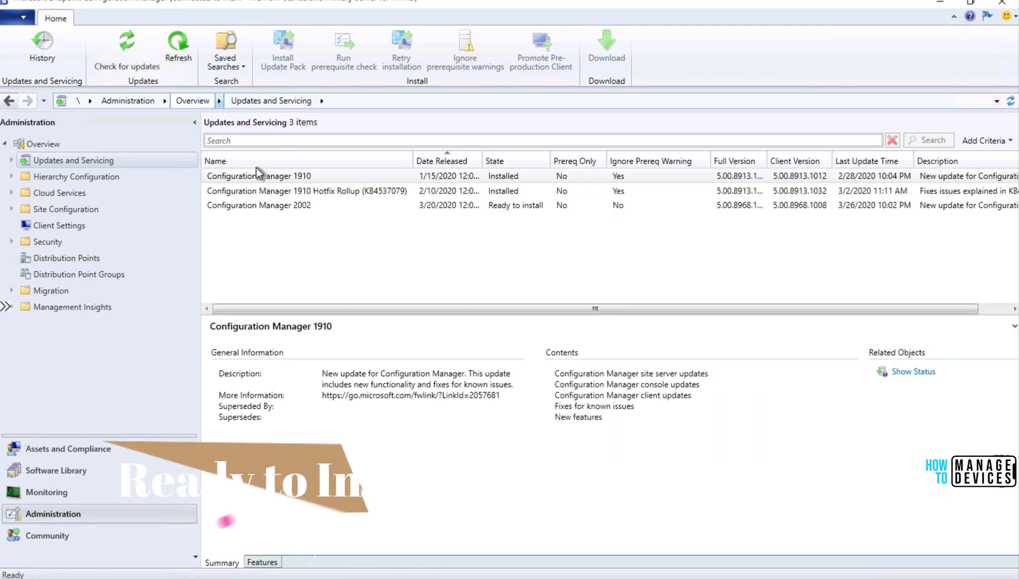
right_click(282, 207)
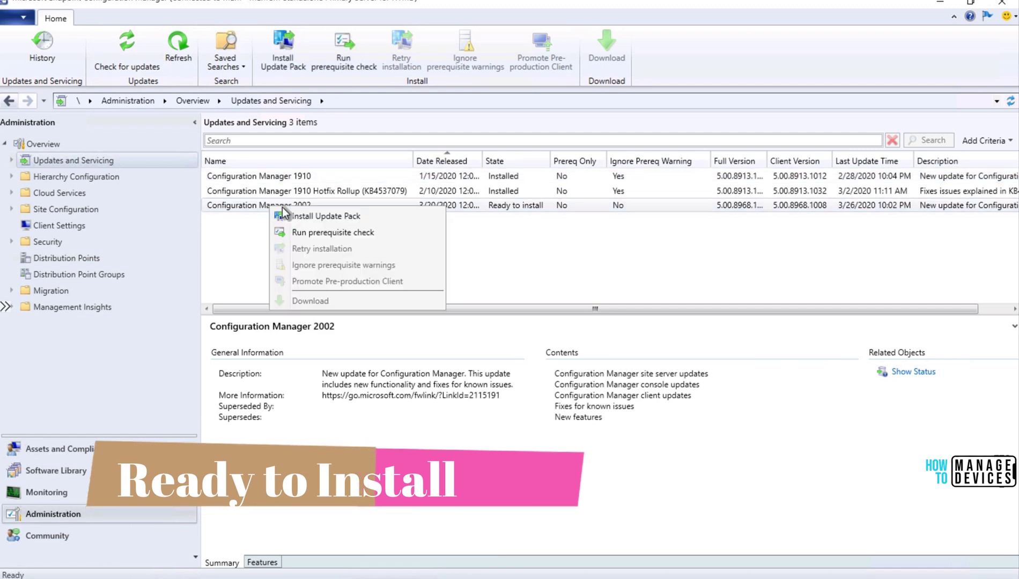
left_click(310, 216)
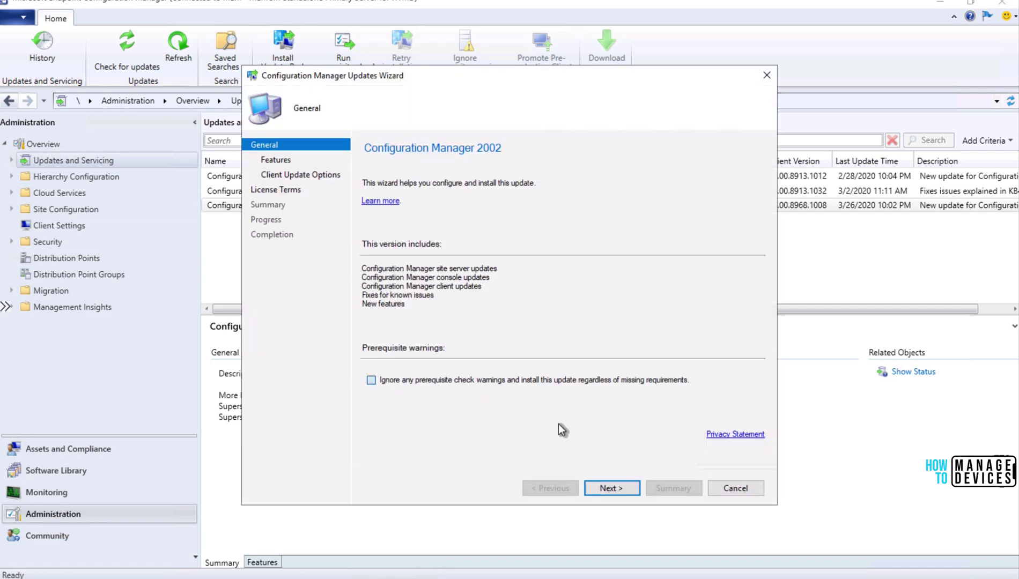
left_click(603, 489)
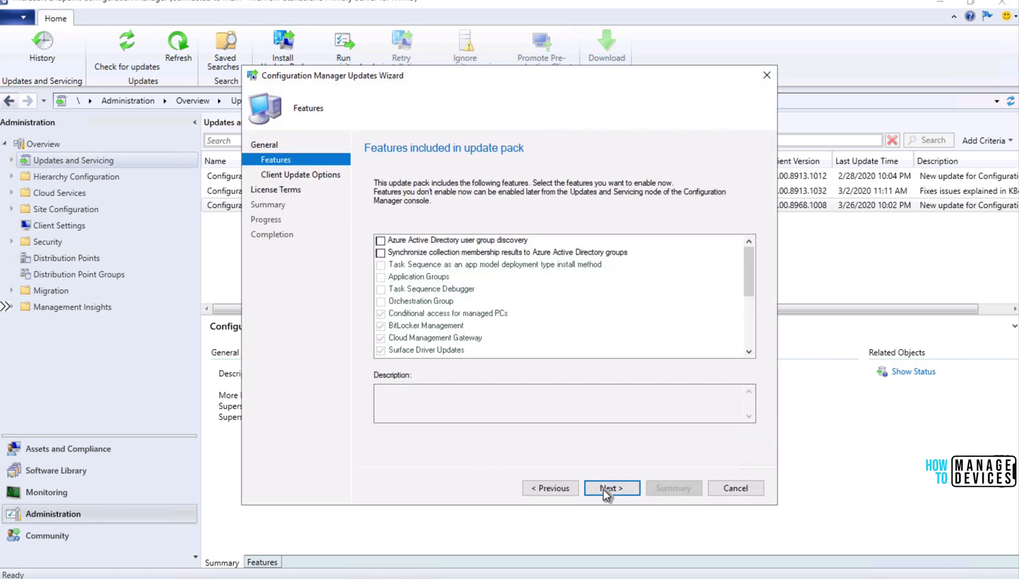
left_click(381, 240)
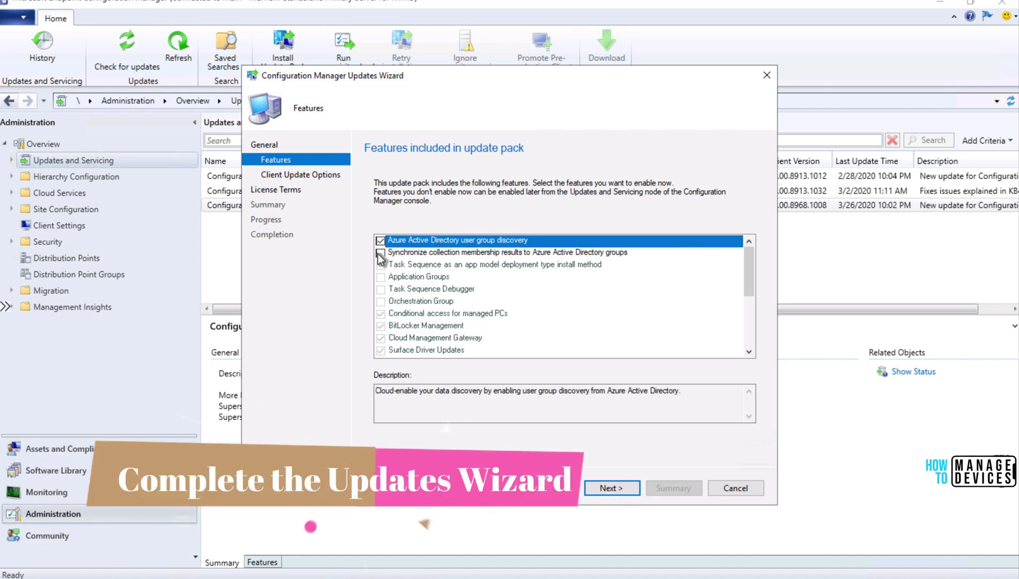
left_click(379, 253)
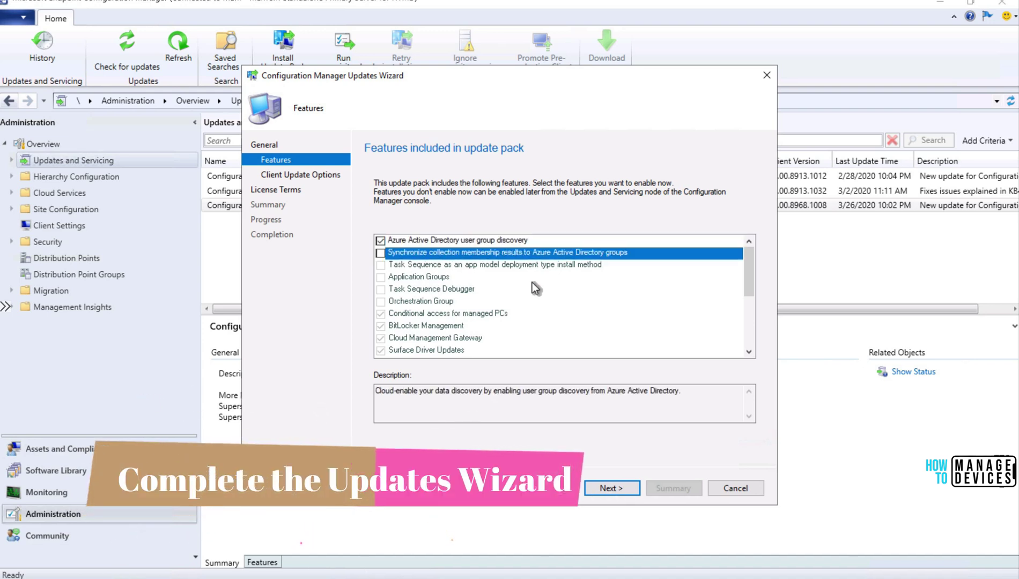
Upgrade clients without validation, accept the license terms, and begin the installation.
left_click(625, 488)
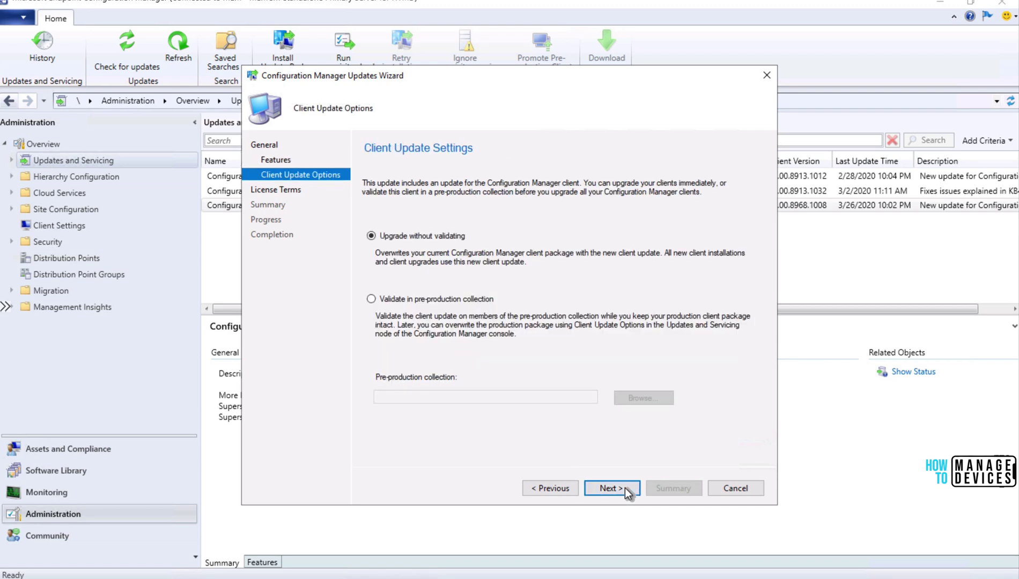
left_click(625, 488)
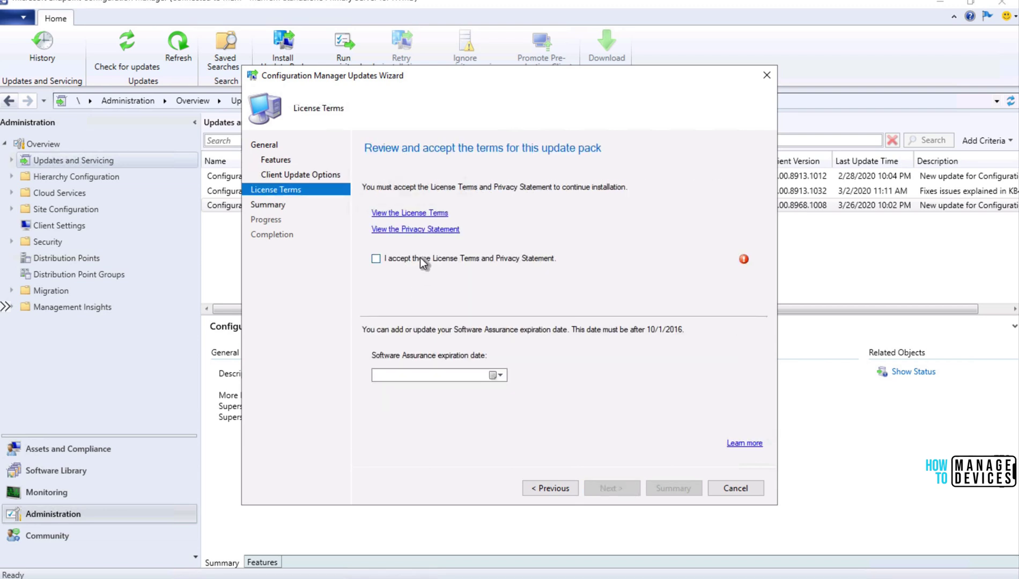
left_click(420, 257)
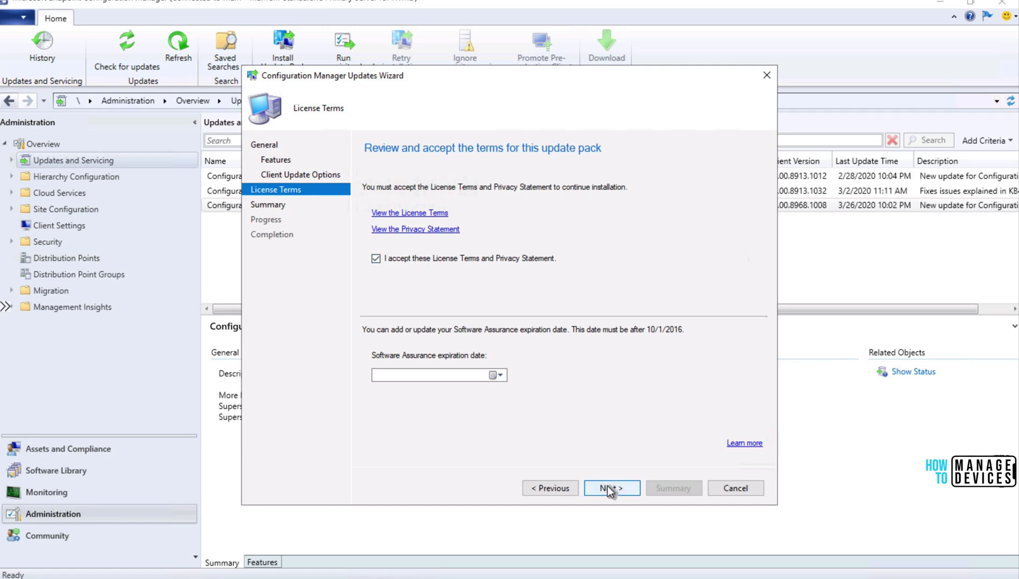
left_click(607, 488)
left_click(608, 488)
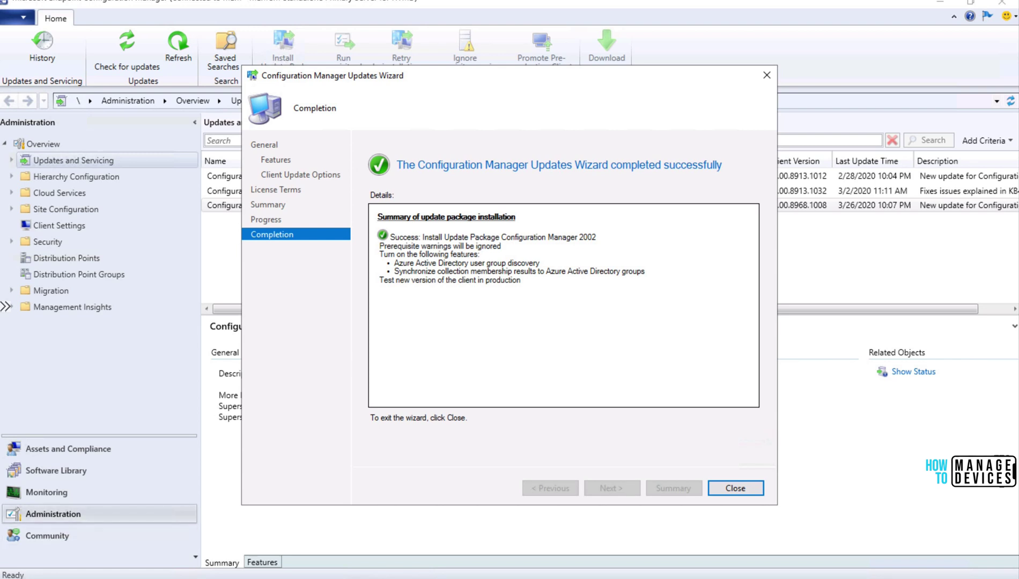
Close the wizard and open Configuration Manager 2002's status, showing Replicating content on the primary site.
left_click(725, 488)
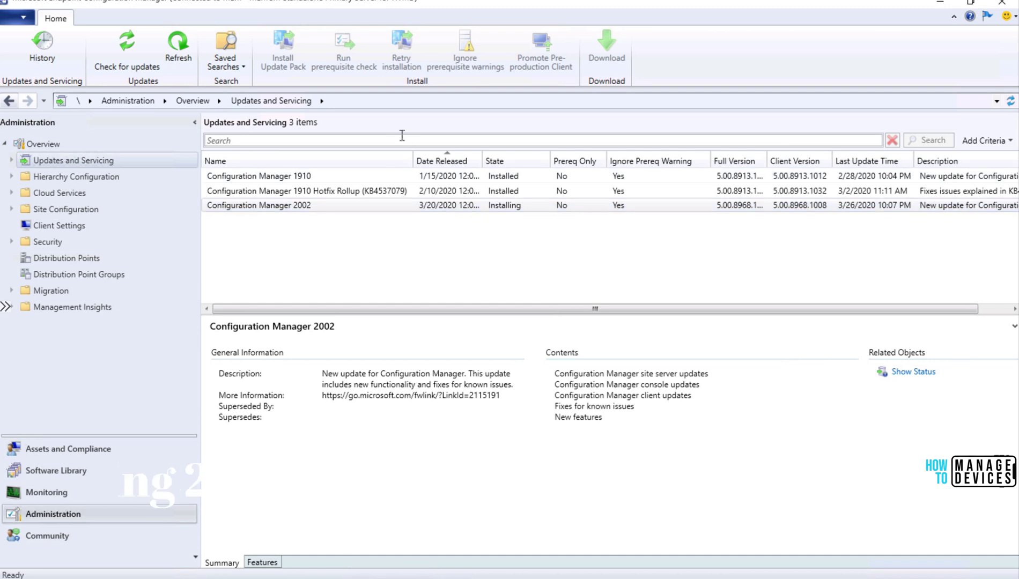
left_click(172, 53)
left_click(451, 208)
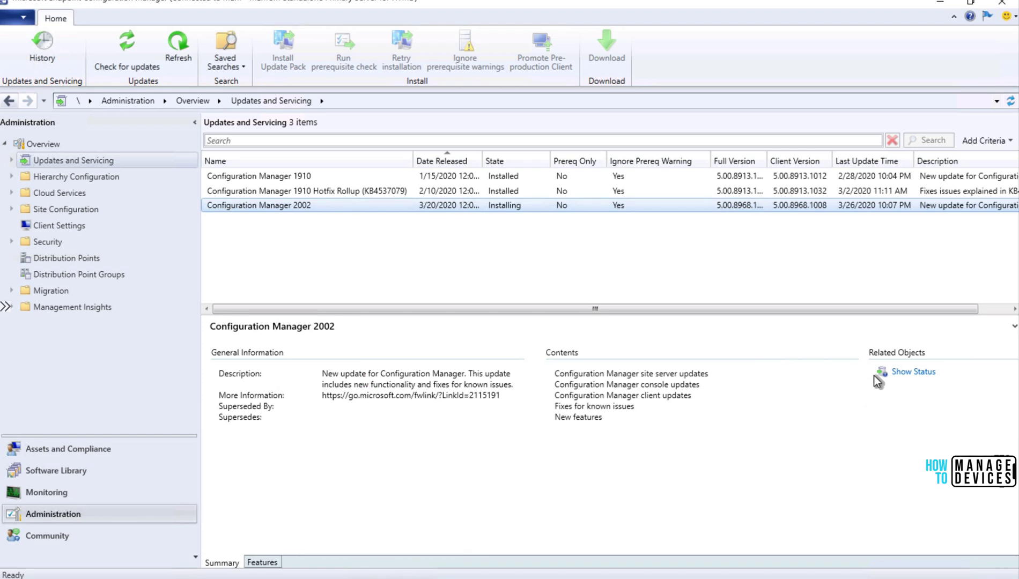
left_click(905, 373)
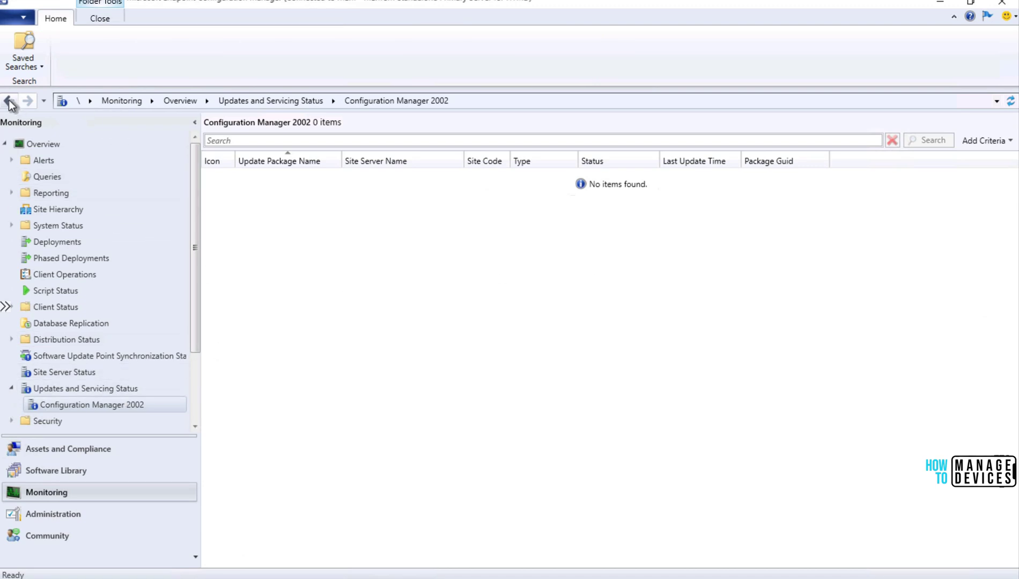
left_click(113, 512)
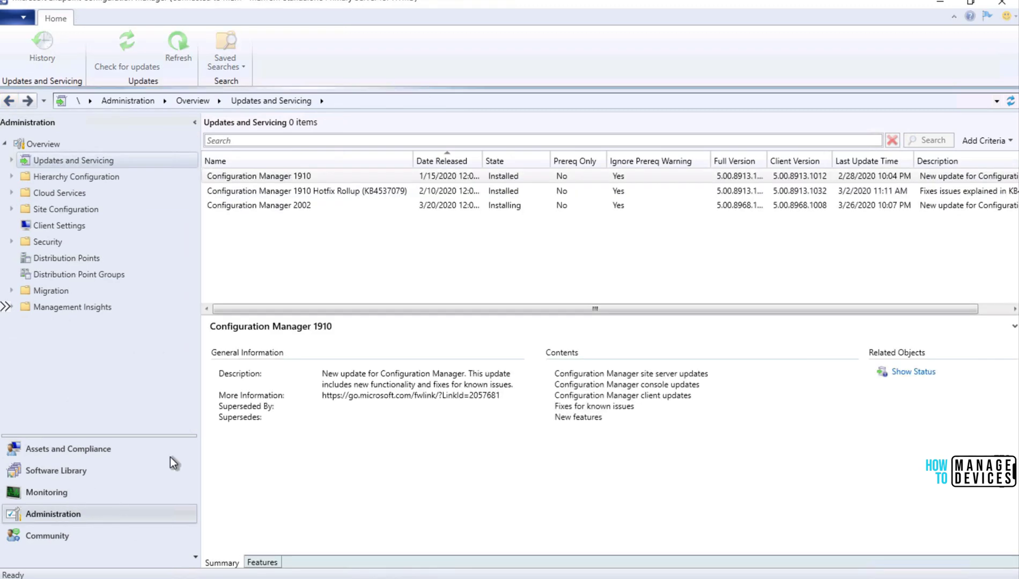
left_click(276, 207)
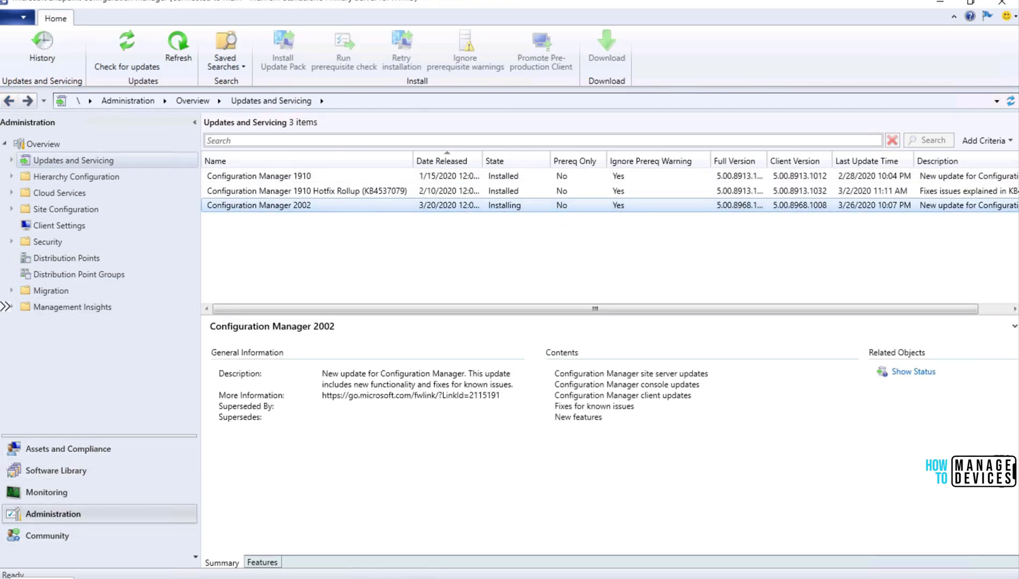
left_click(920, 376)
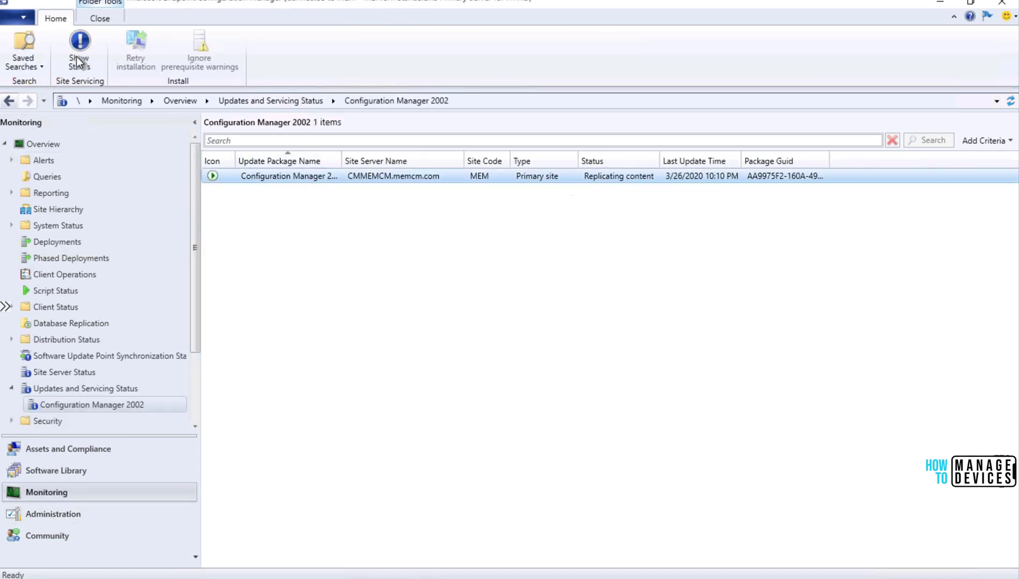
Refresh the Update Pack Installation Status, inspecting Replication and Prerequisite Check, until Installation is in progress.
left_click(78, 61)
left_click(77, 62)
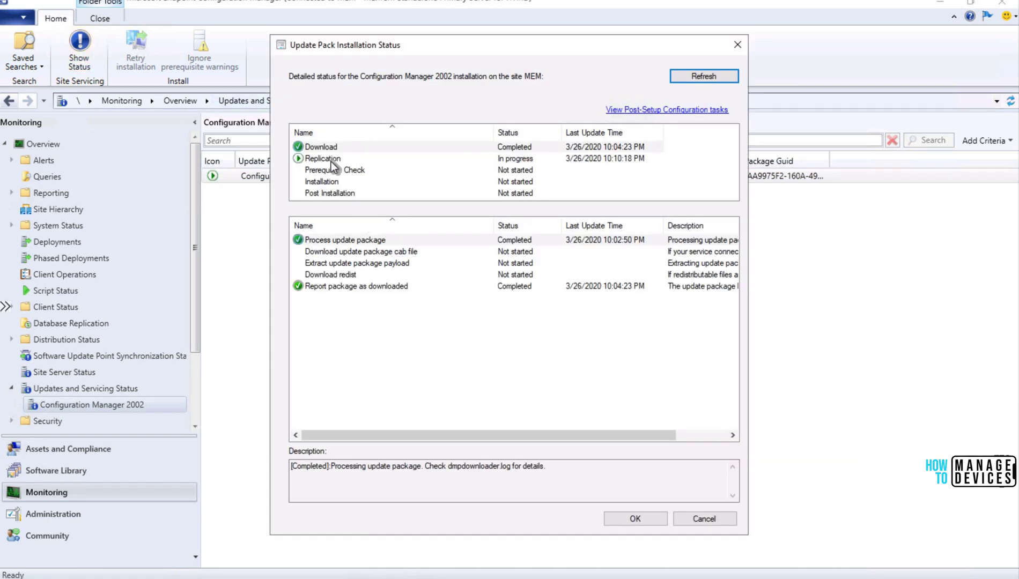
left_click(333, 161)
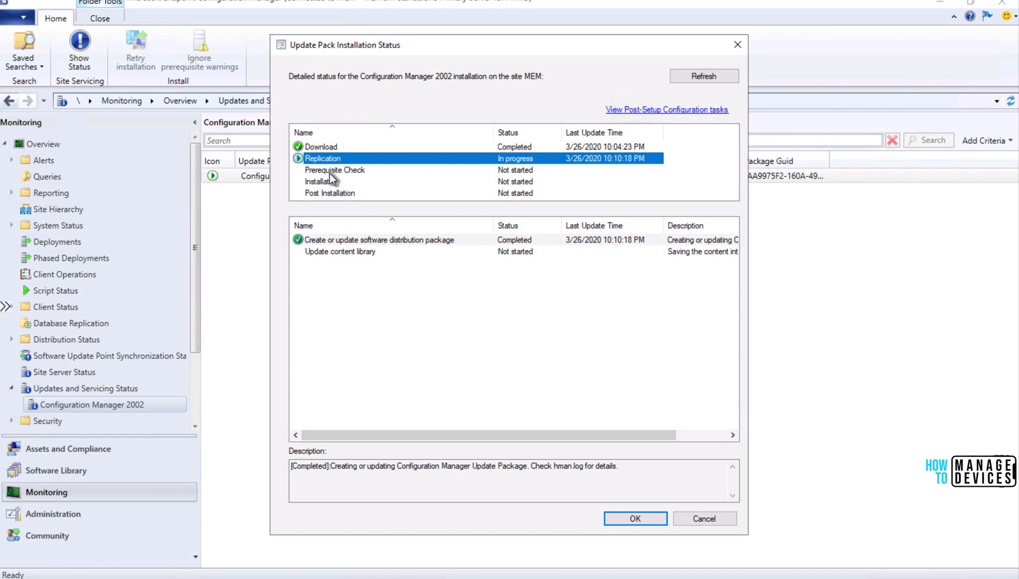
left_click(330, 170)
left_click(328, 163)
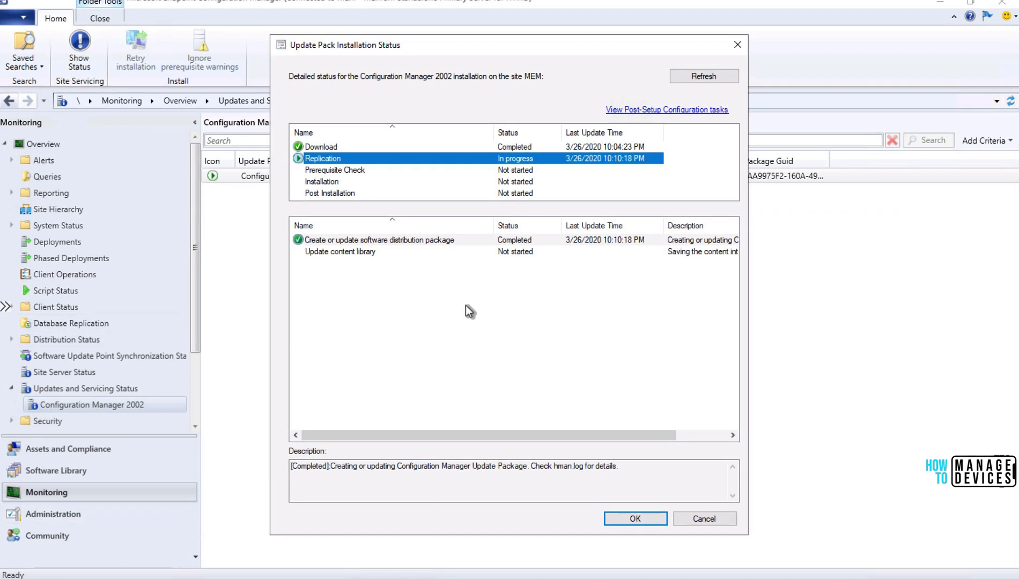
left_click(700, 77)
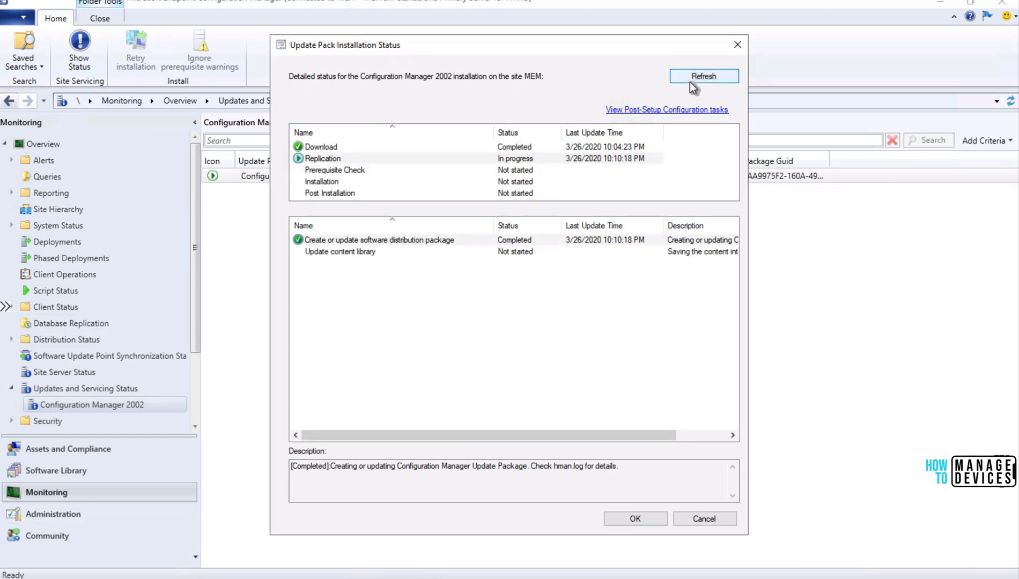
left_click(694, 85)
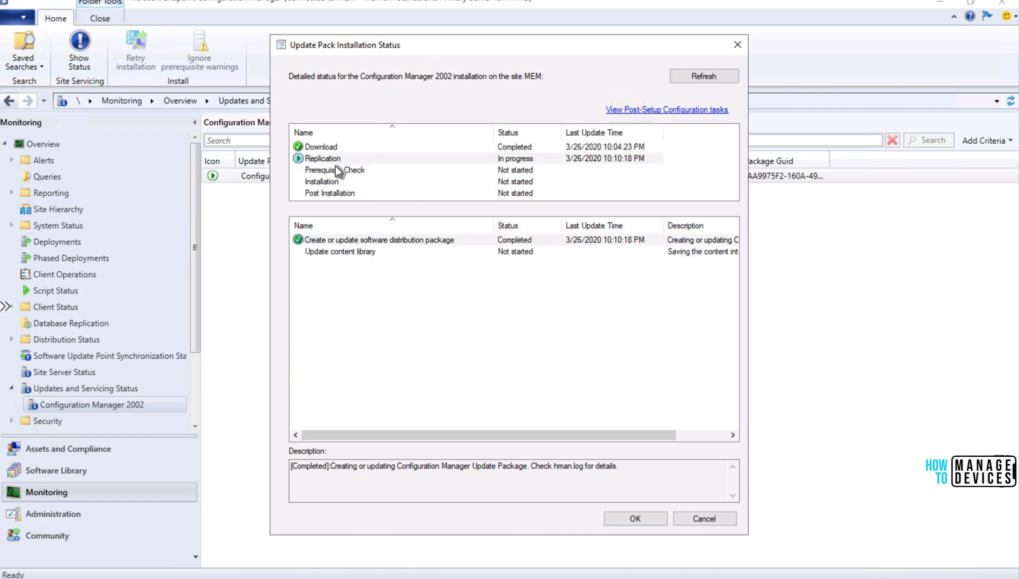
left_click(337, 171)
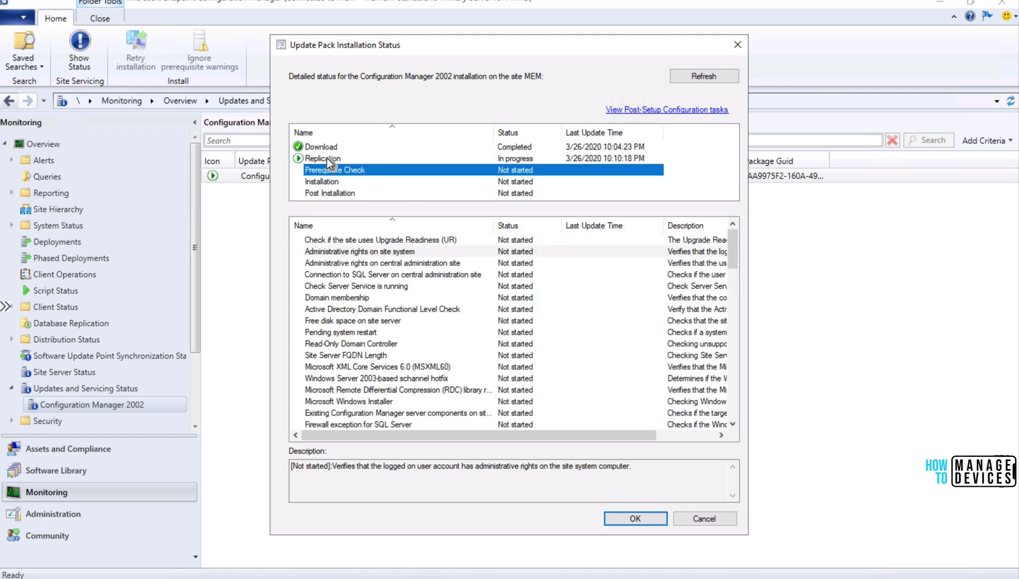
left_click(328, 159)
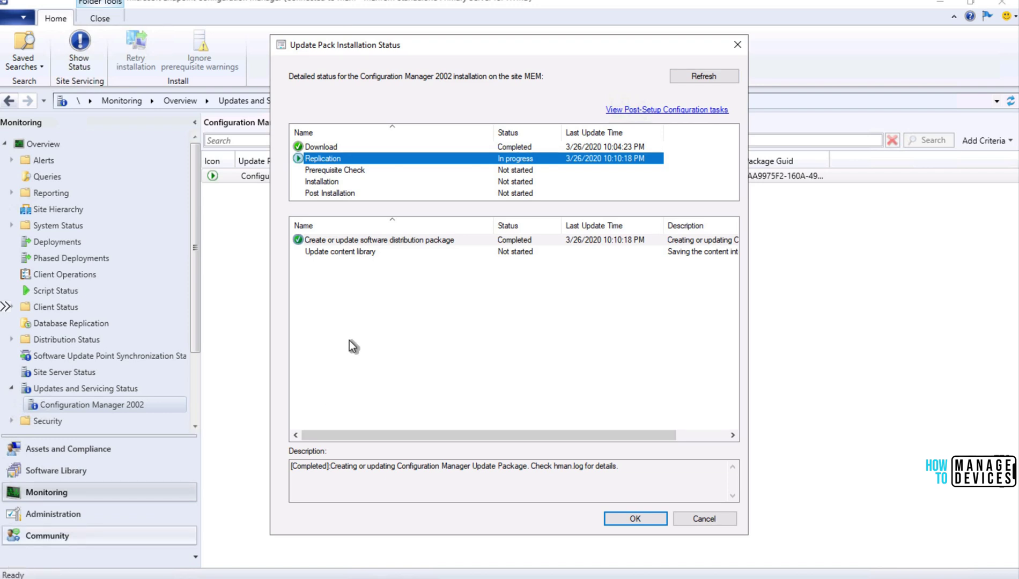
left_click(700, 78)
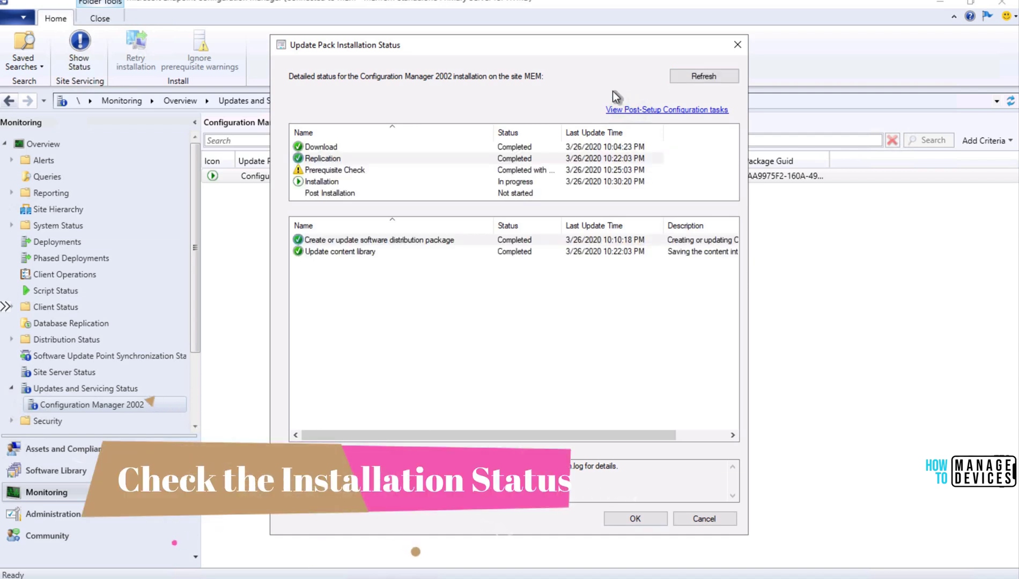
Find the SQL performance warning under Prerequisite Check and select its description text.
left_click(343, 170)
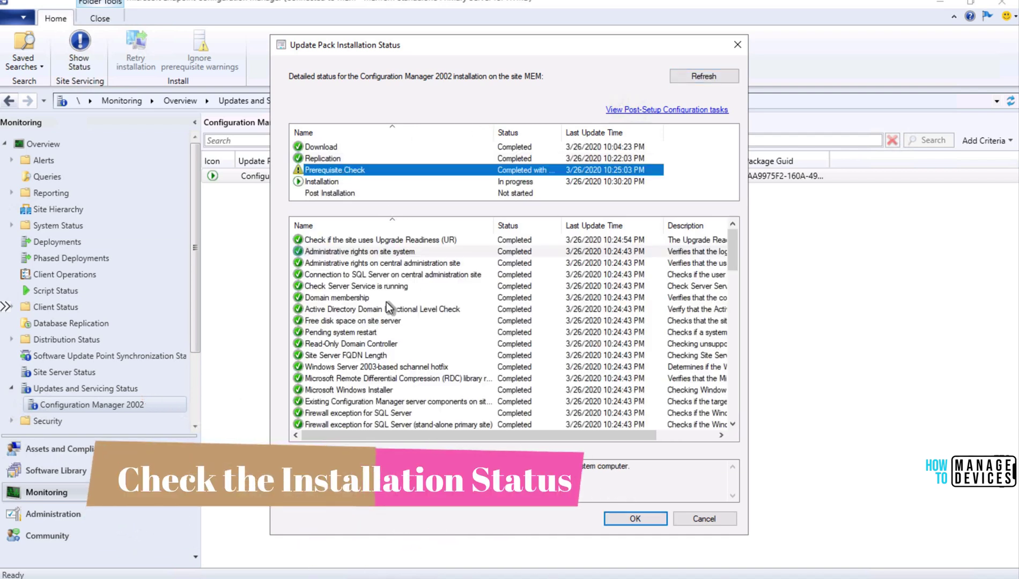
scroll(734, 354, "down", 2)
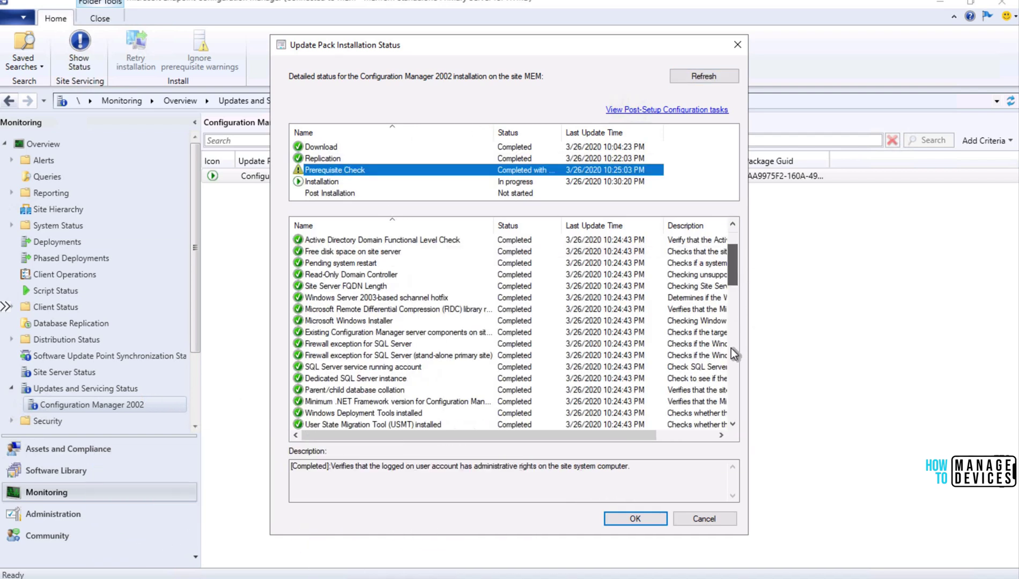
scroll(734, 354, "down", 10)
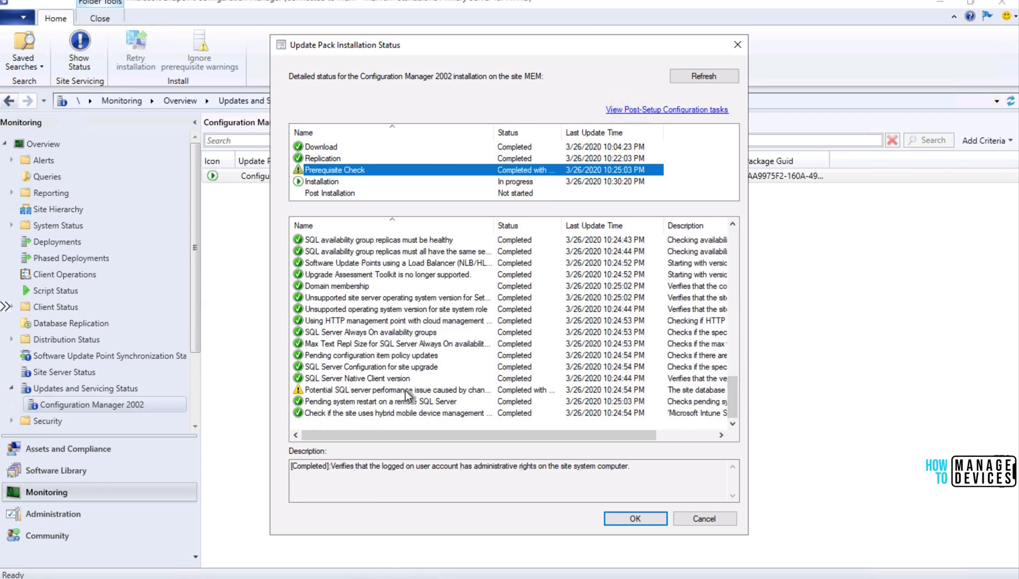
left_click(407, 394)
left_click_drag(478, 476, 437, 476)
left_click_drag(291, 460, 284, 461)
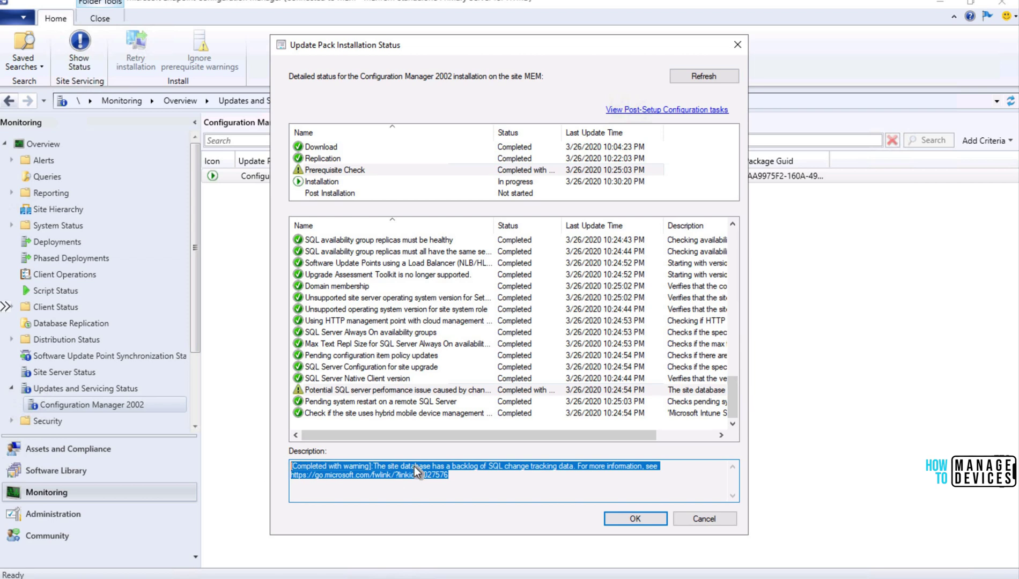
Refresh and inspect the Installation steps, including Extract Update package.
left_click(707, 79)
left_click(300, 182)
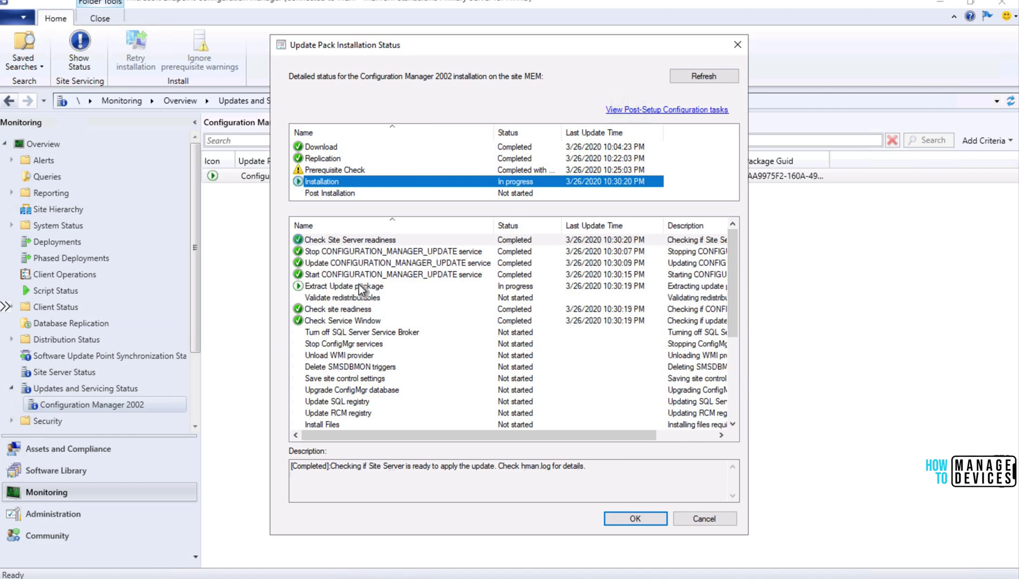
left_click(363, 287)
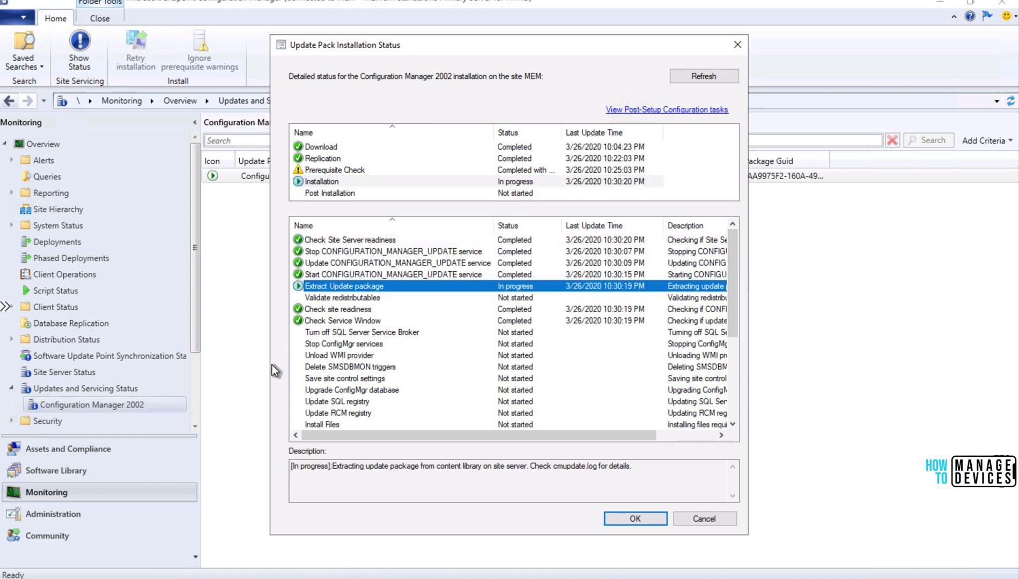
left_click(704, 76)
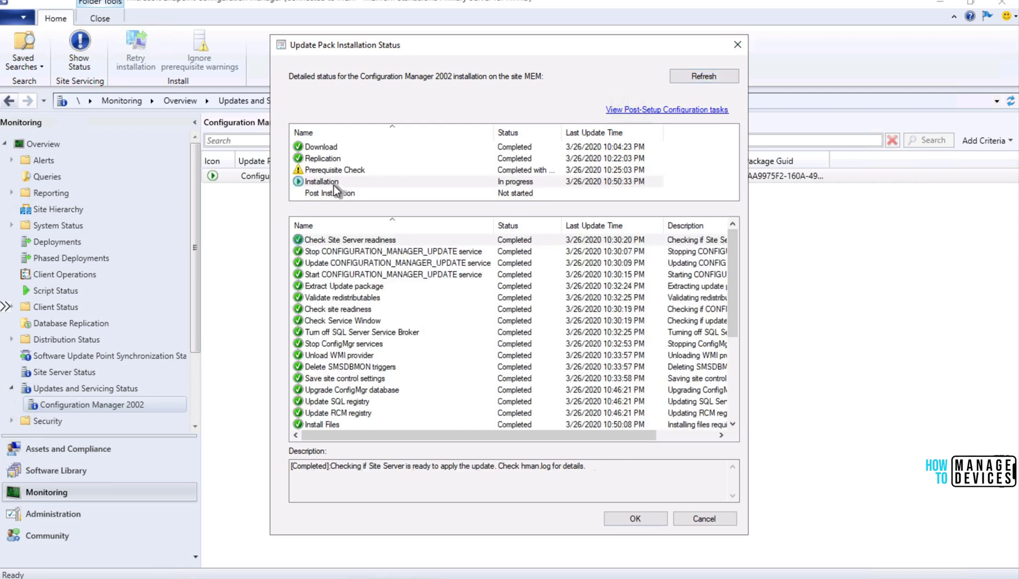
left_click(334, 189)
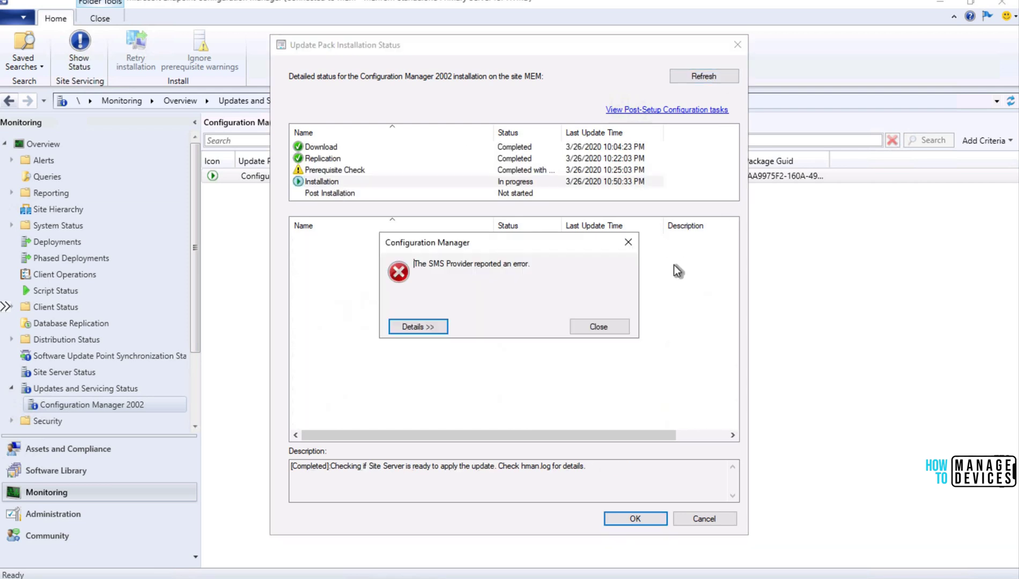
Dismiss the SMS Provider error messages and close the installation status window.
left_click(595, 332)
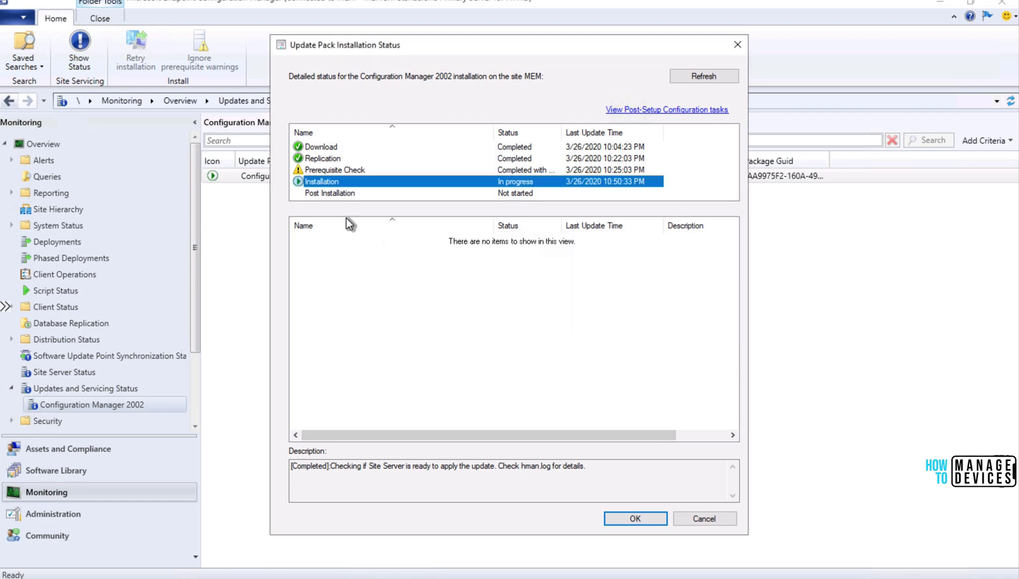
left_click(694, 81)
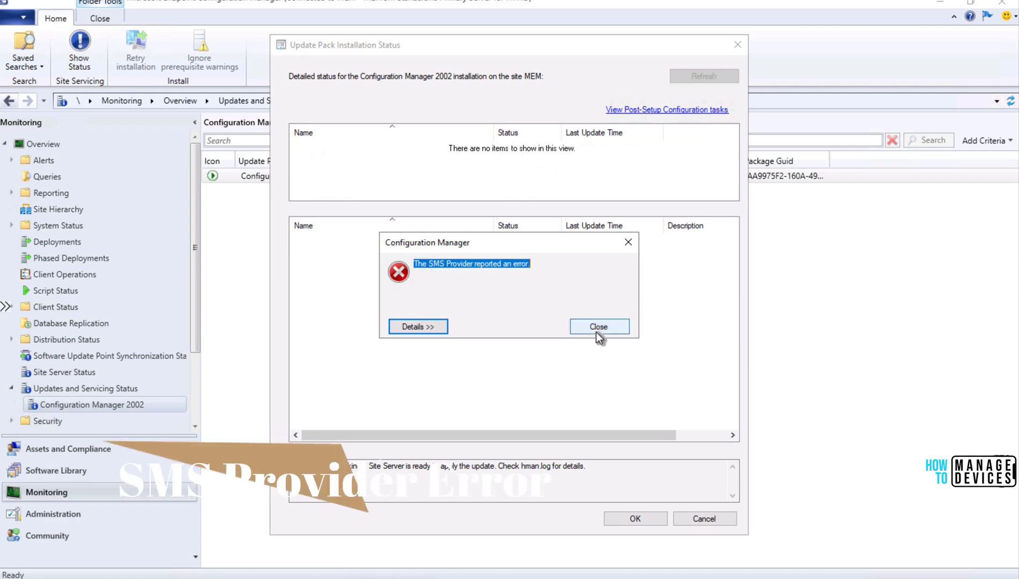
left_click(598, 329)
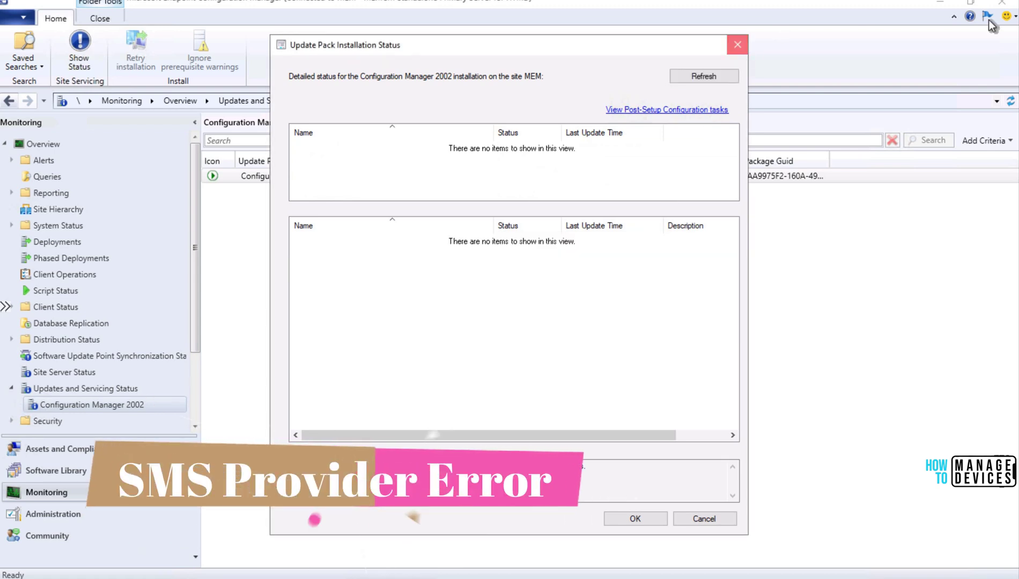
left_click(738, 46)
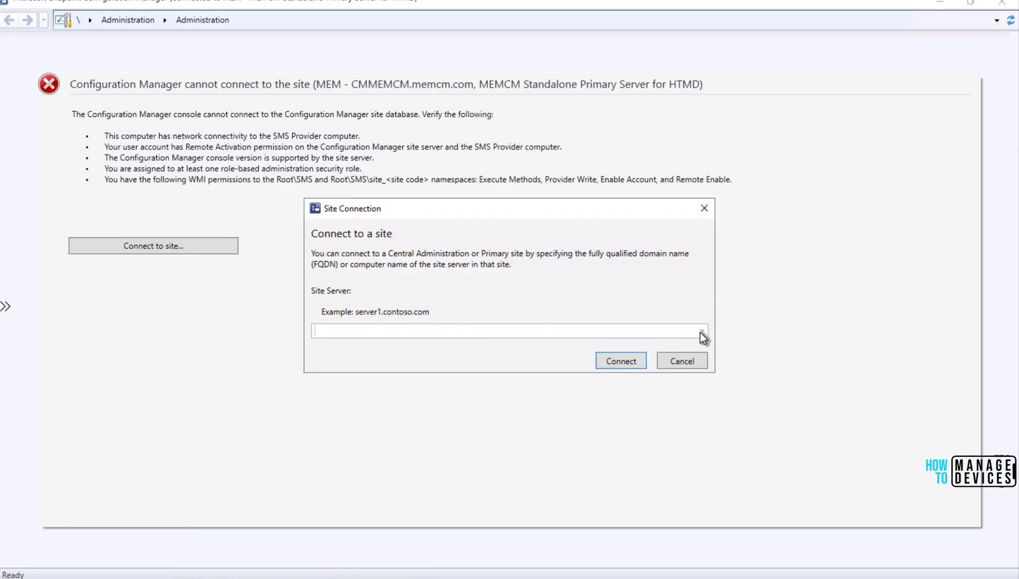
Reconnect the console to the MEM primary site server.
left_click(700, 333)
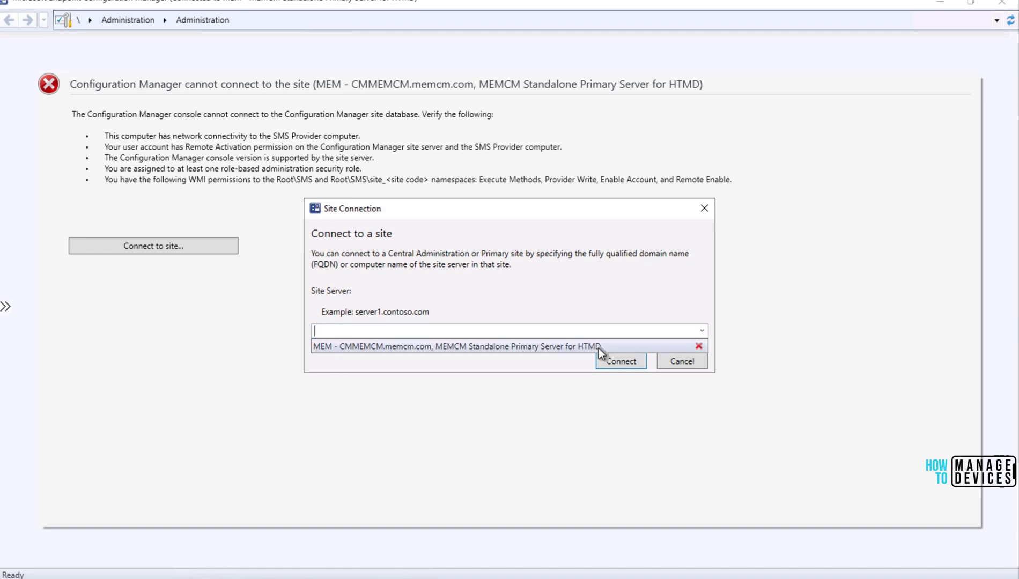
left_click(598, 348)
left_click(612, 360)
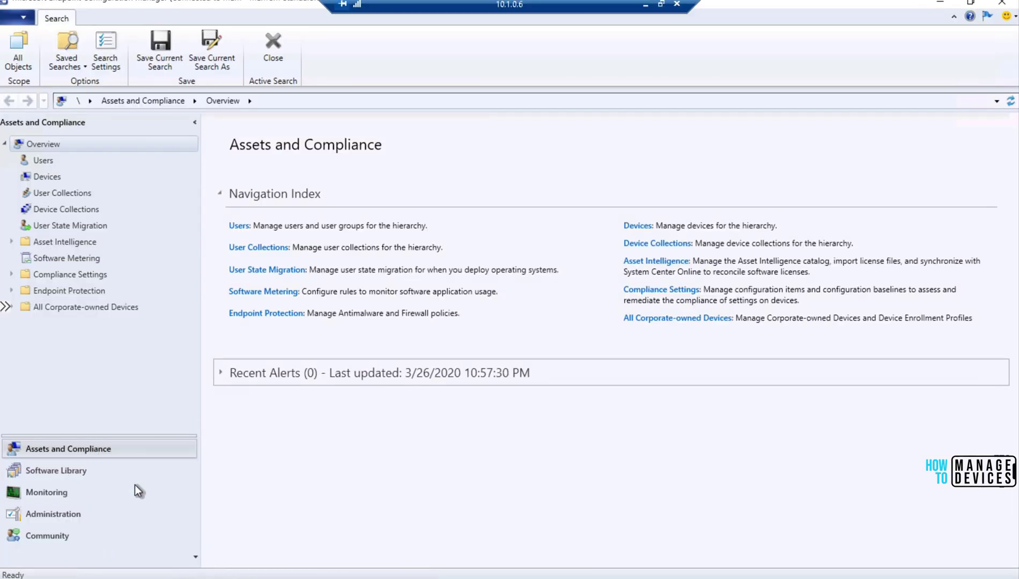
Show Configuration Manager 2002's status from Administration > Updates and Servicing, still Installing.
left_click(68, 514)
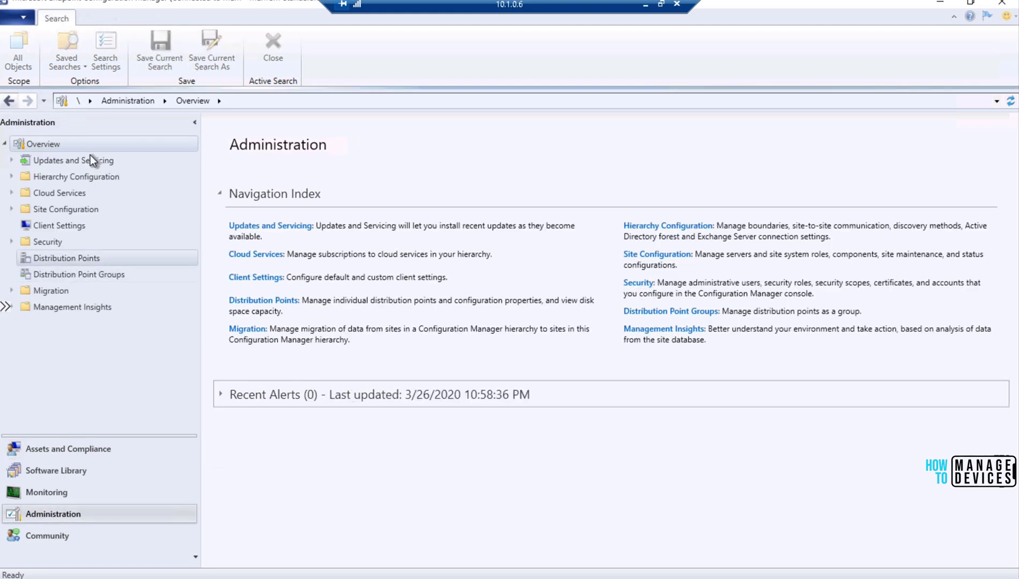
left_click(92, 157)
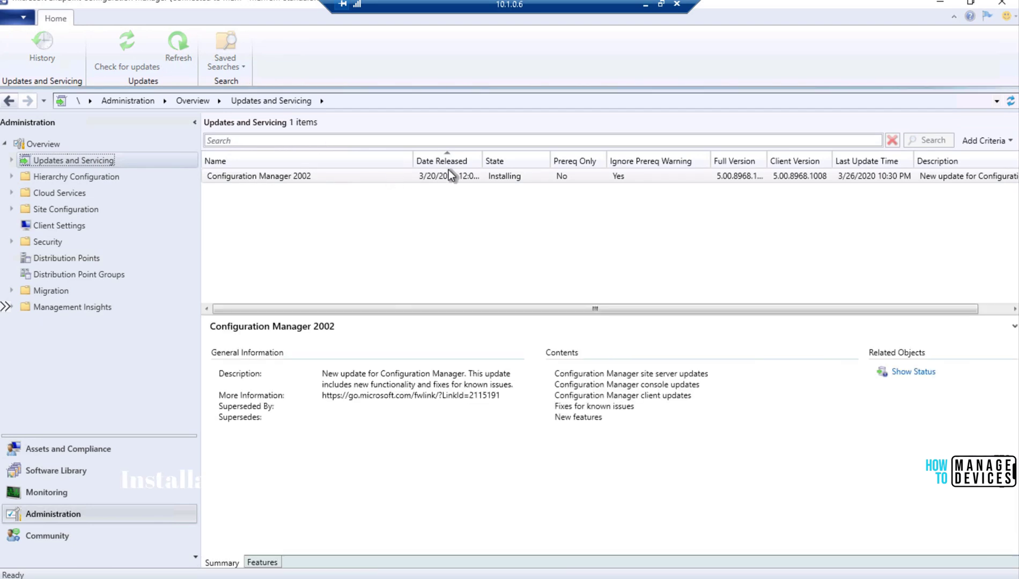
left_click(449, 174)
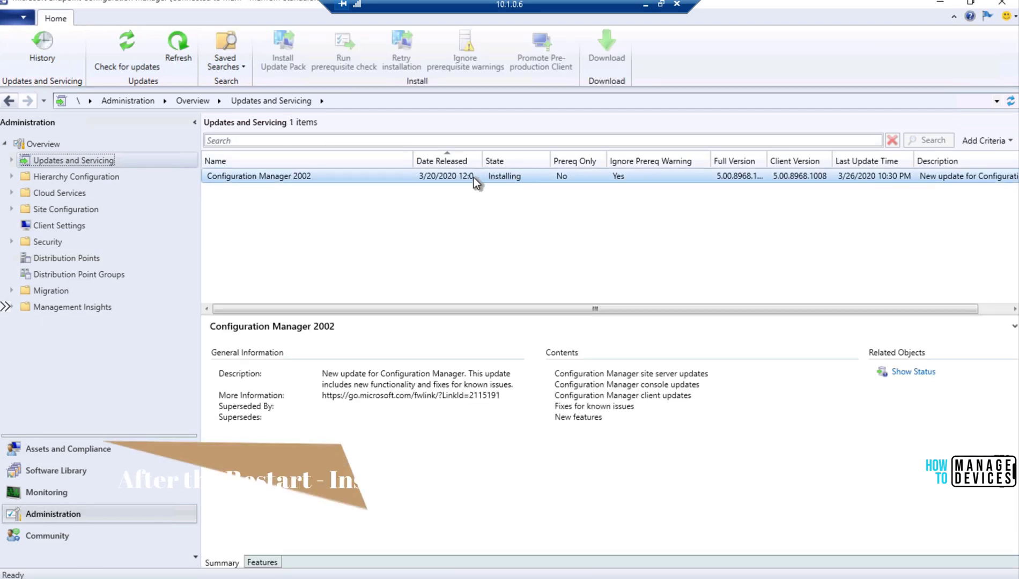
left_click(922, 373)
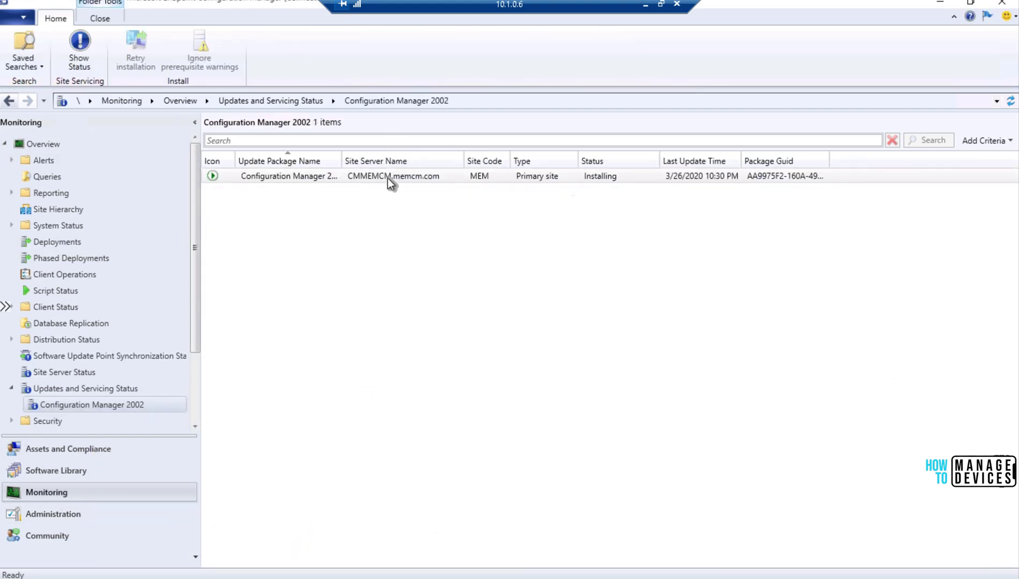
Open the 2002 installation status details and review the Installation steps, including extraction and services.
left_click(390, 177)
right_click(390, 184)
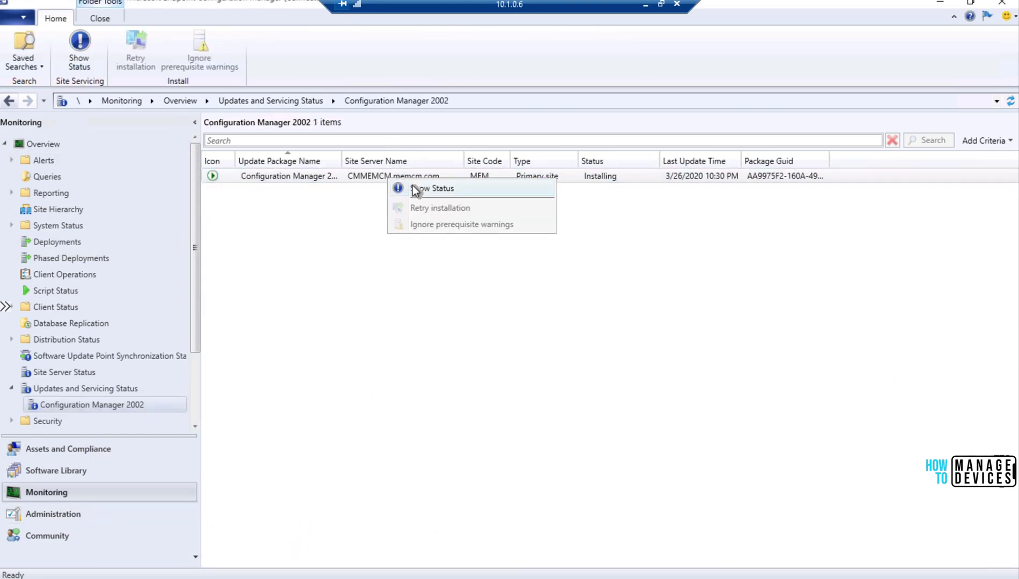
left_click(416, 189)
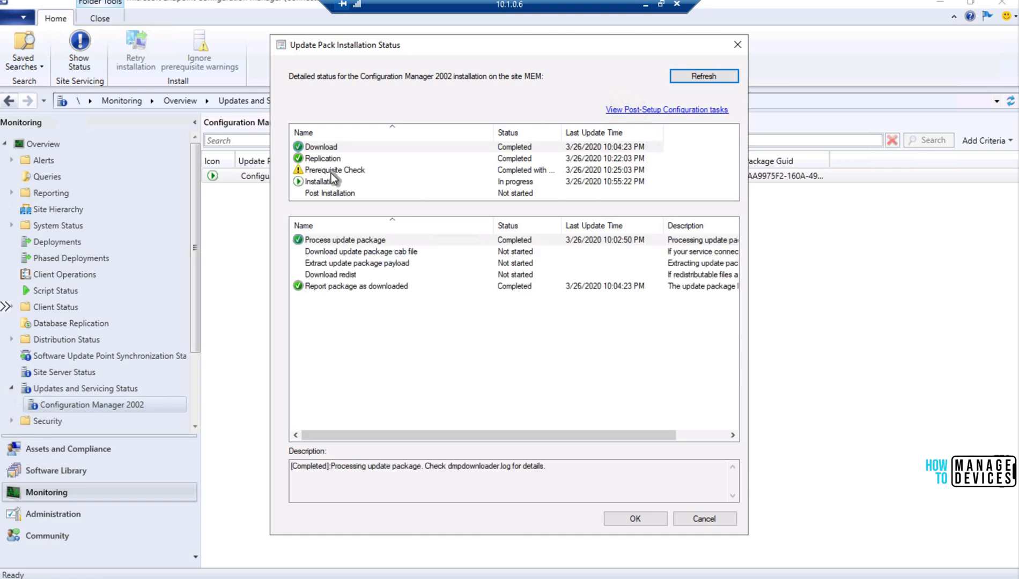
left_click(329, 182)
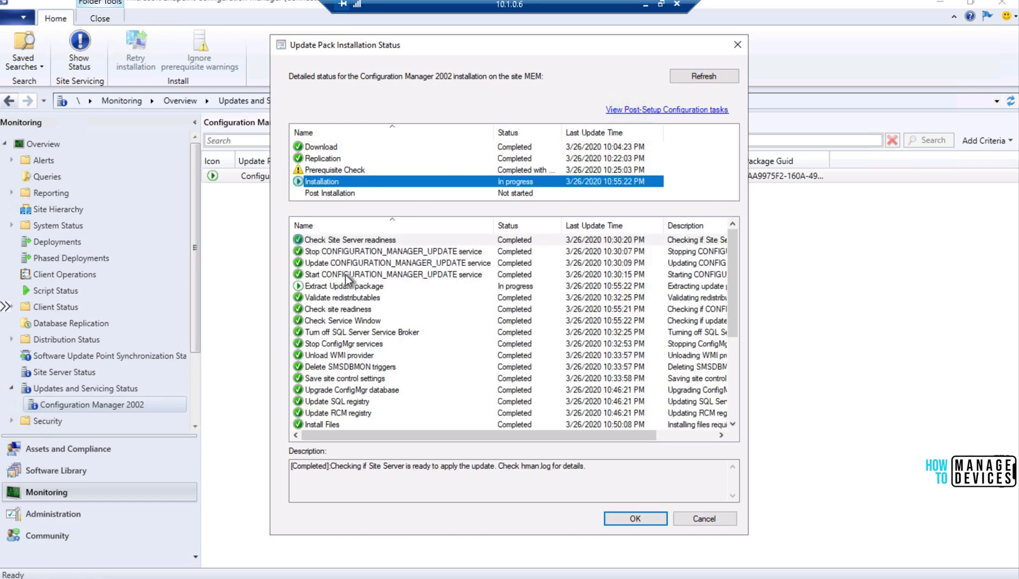
left_click(467, 286)
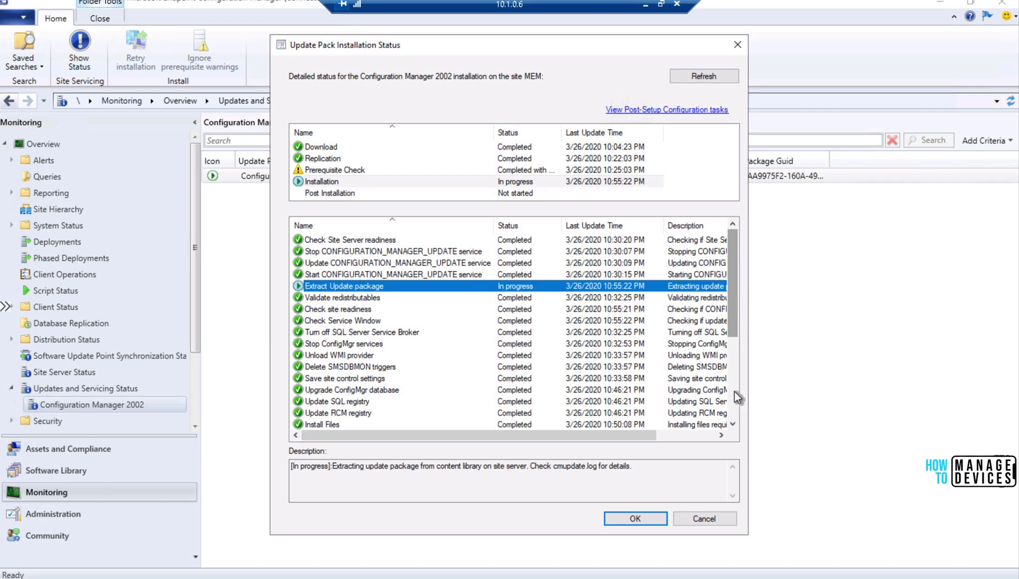
scroll(738, 396, "down", 4)
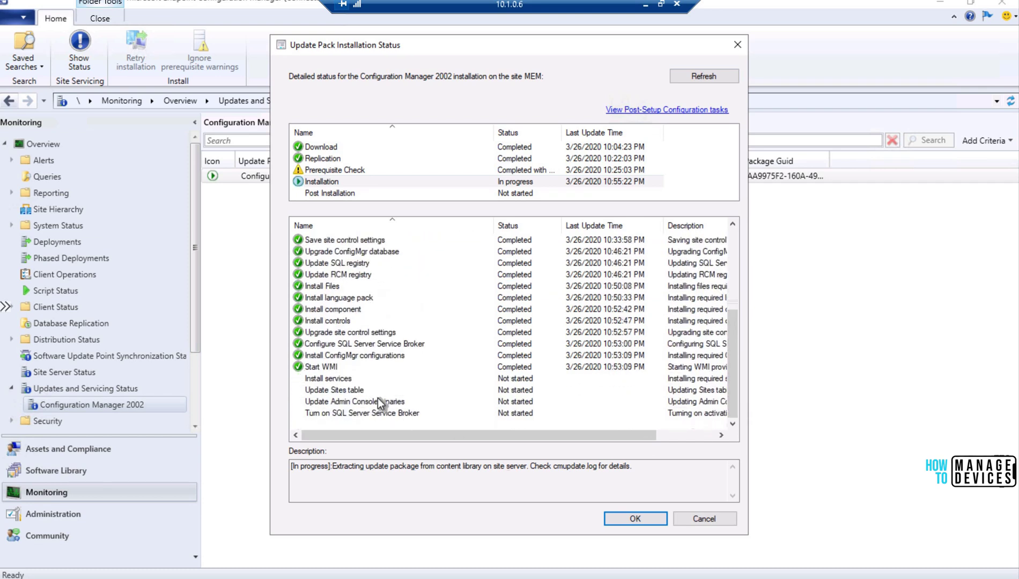
left_click(343, 382)
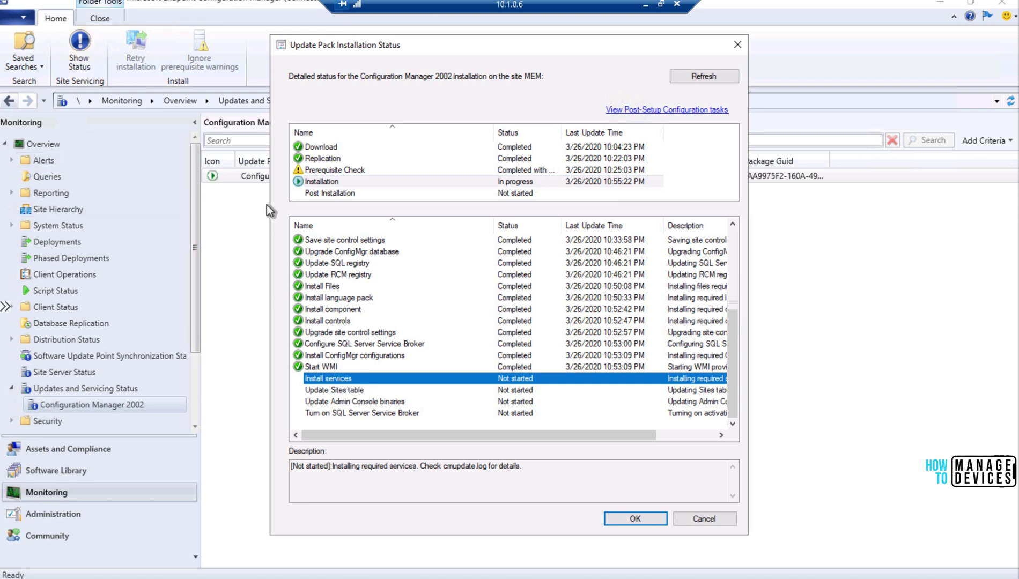
Confirm in About Configuration Manager that the console is still version 5.1910.1067.2100.
left_click(21, 21)
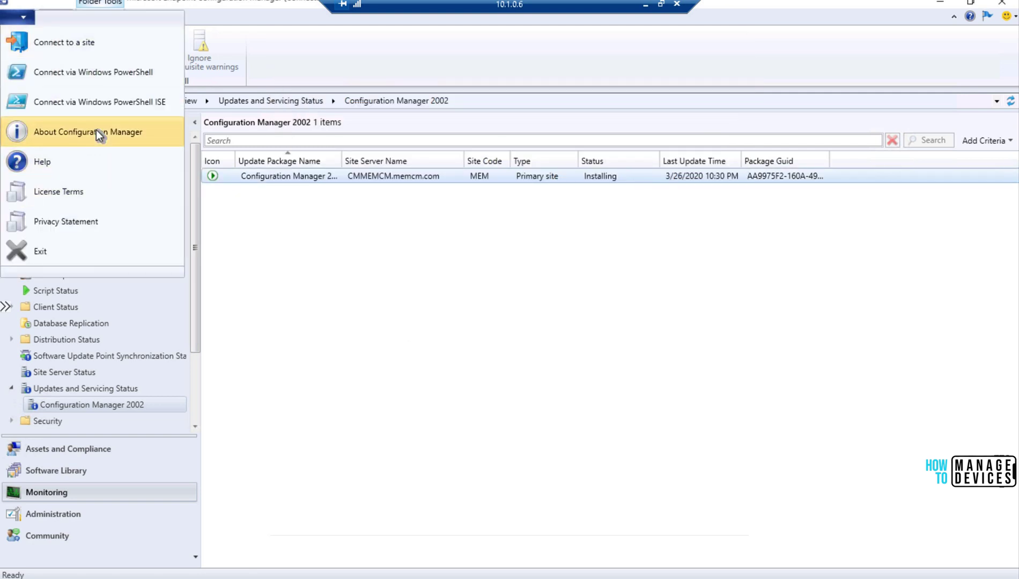
left_click(100, 135)
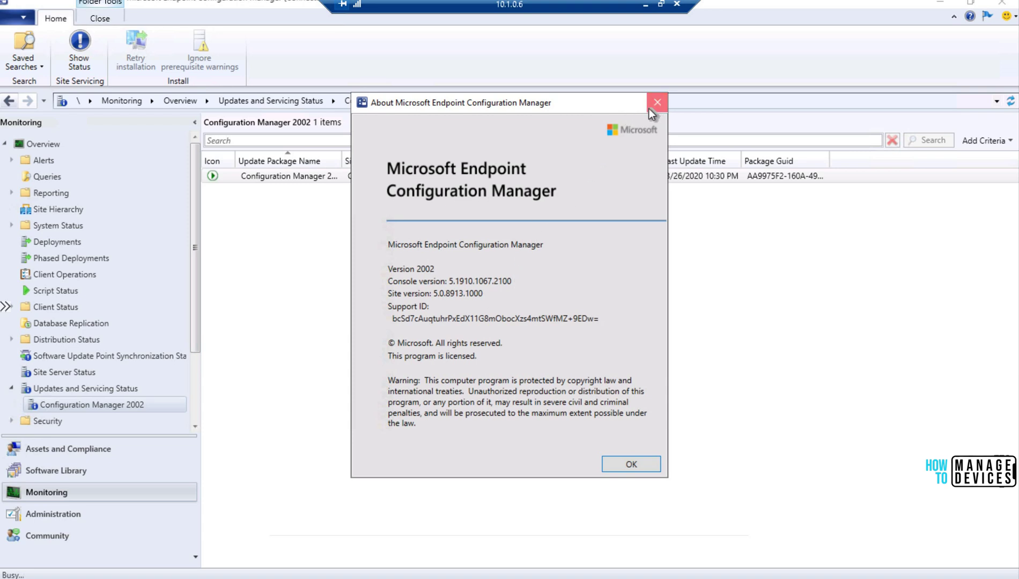
left_click(649, 109)
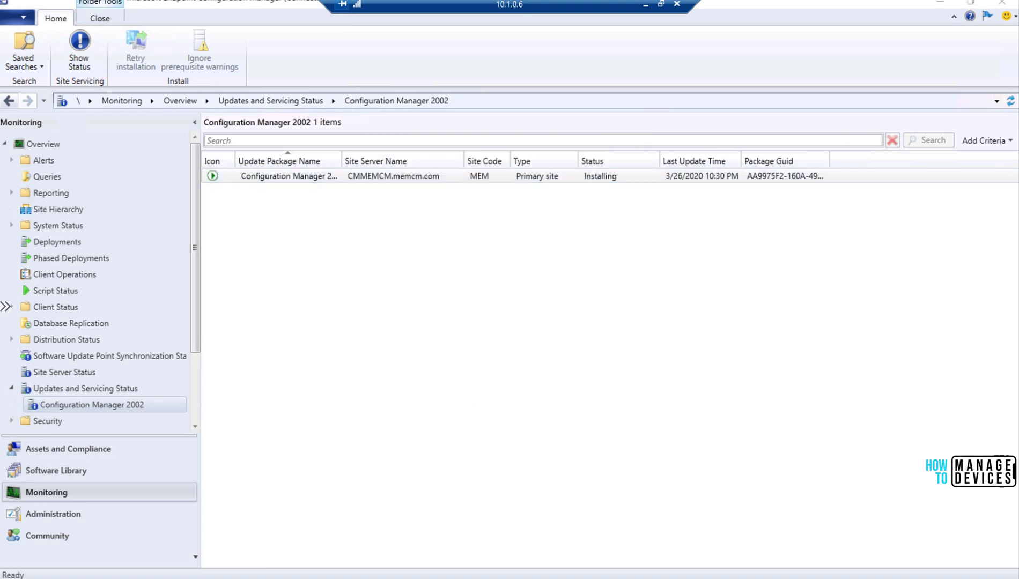
Refresh the status details until Installation reads Completed and Post Installation is in progress.
left_click(281, 558)
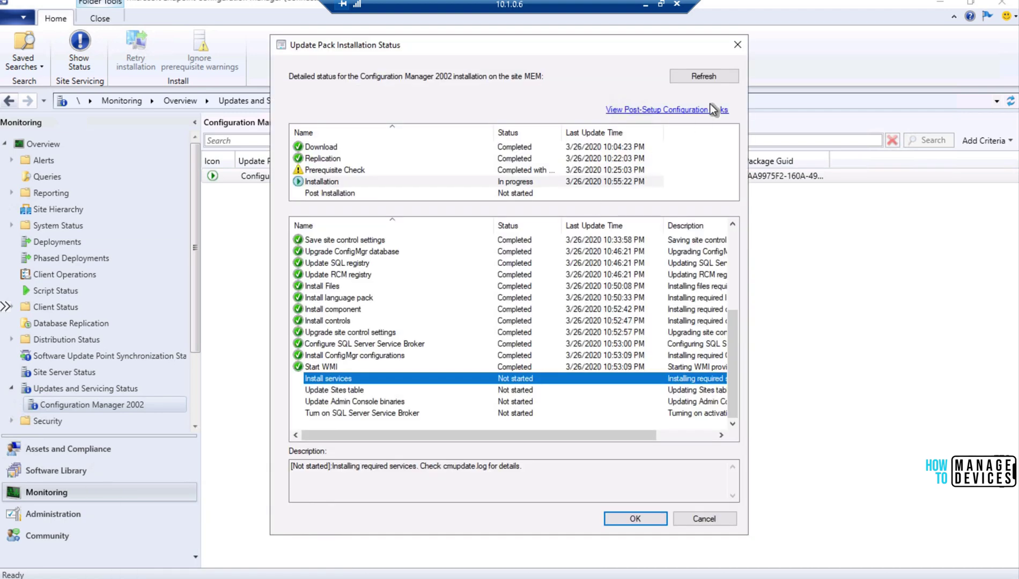
left_click(714, 80)
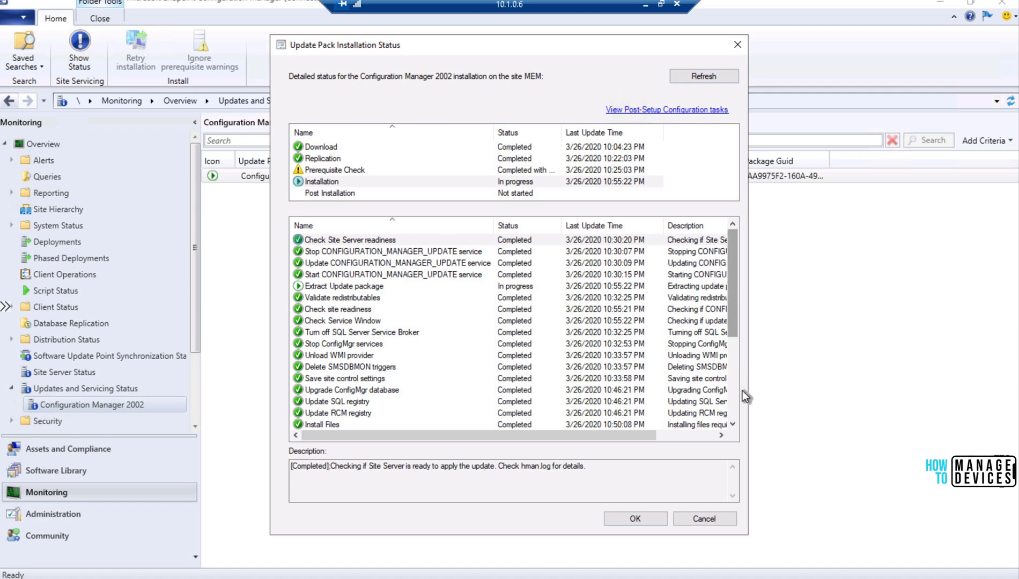
scroll(737, 401, "down", 4)
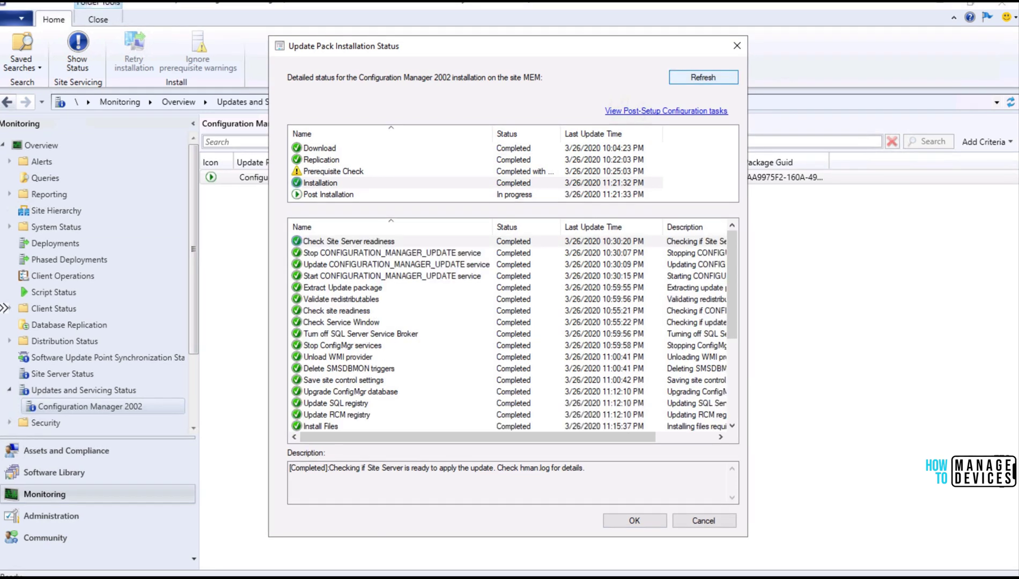
Refresh the Post Installation steps until every one shows Completed.
left_click(704, 78)
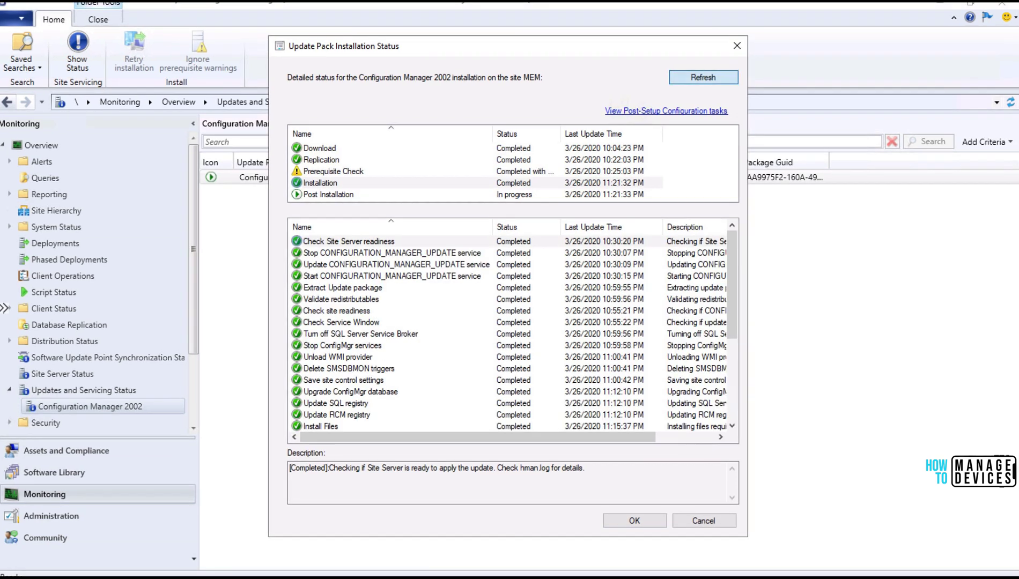
left_click(703, 78)
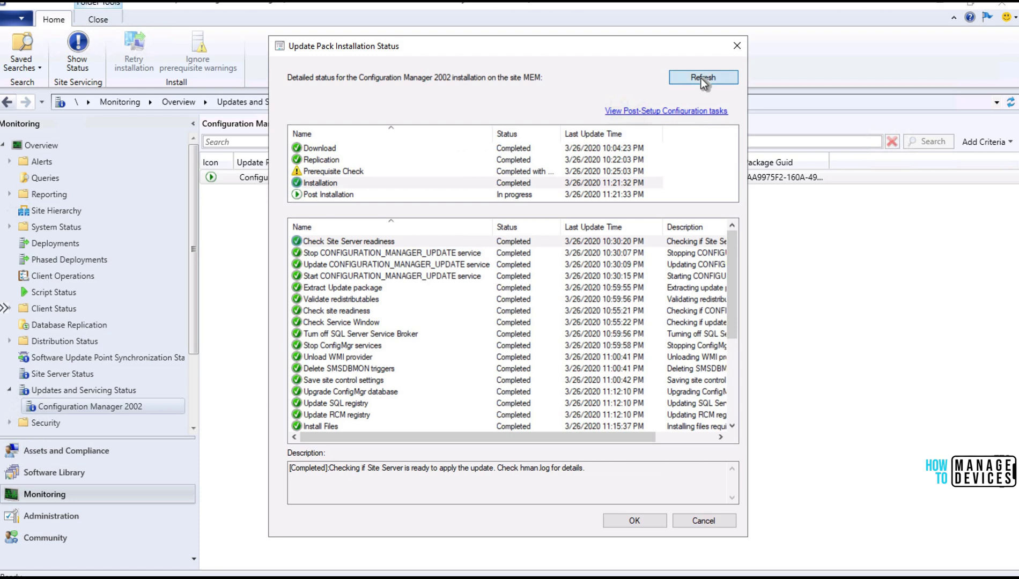
left_click(342, 195)
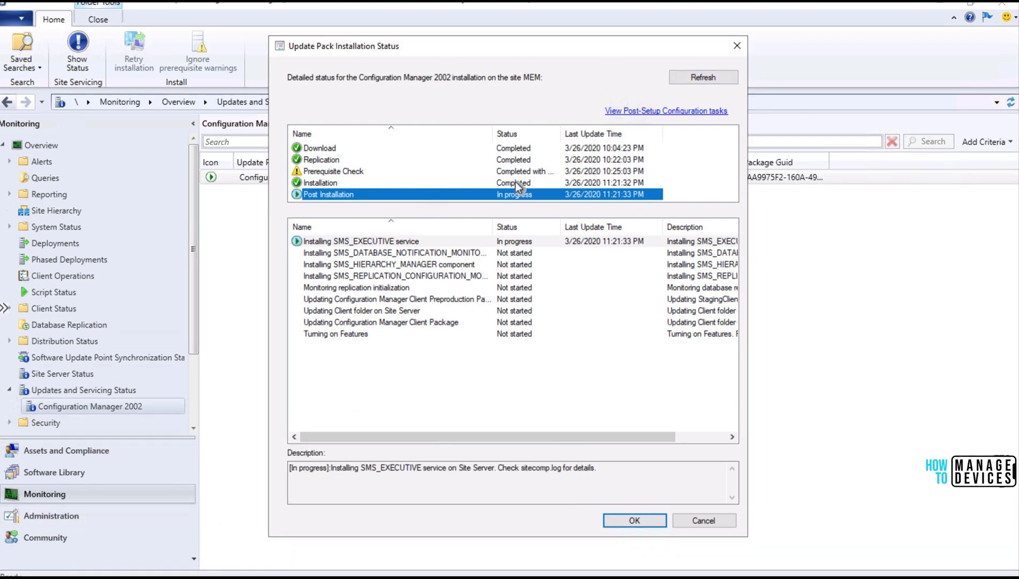
left_click(689, 70)
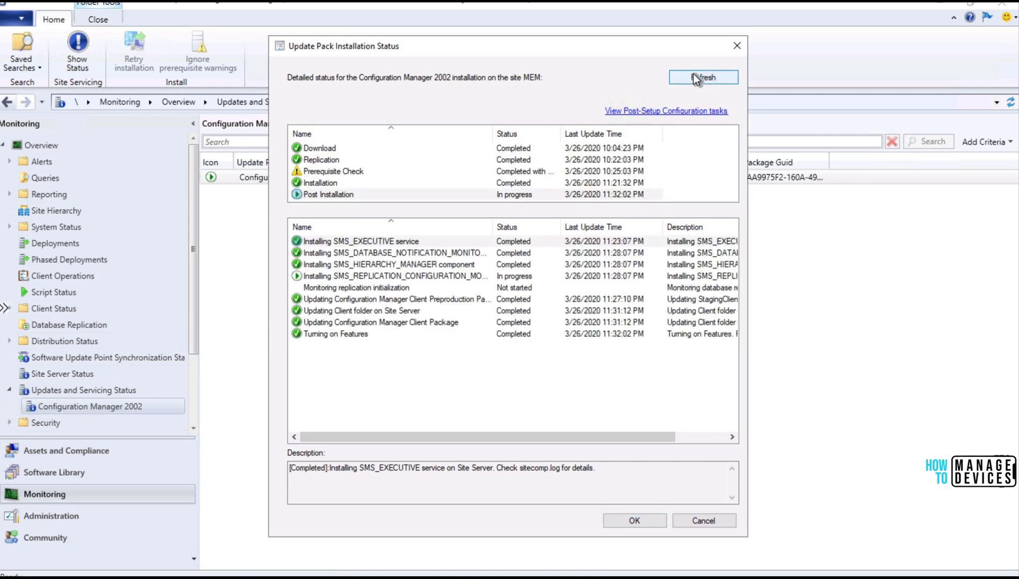
left_click(693, 73)
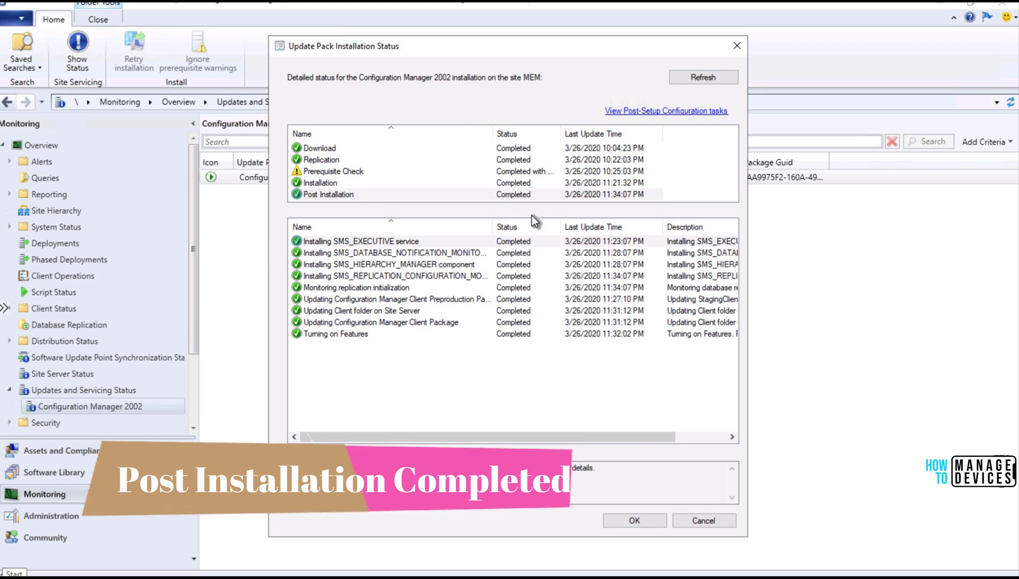
left_click(691, 78)
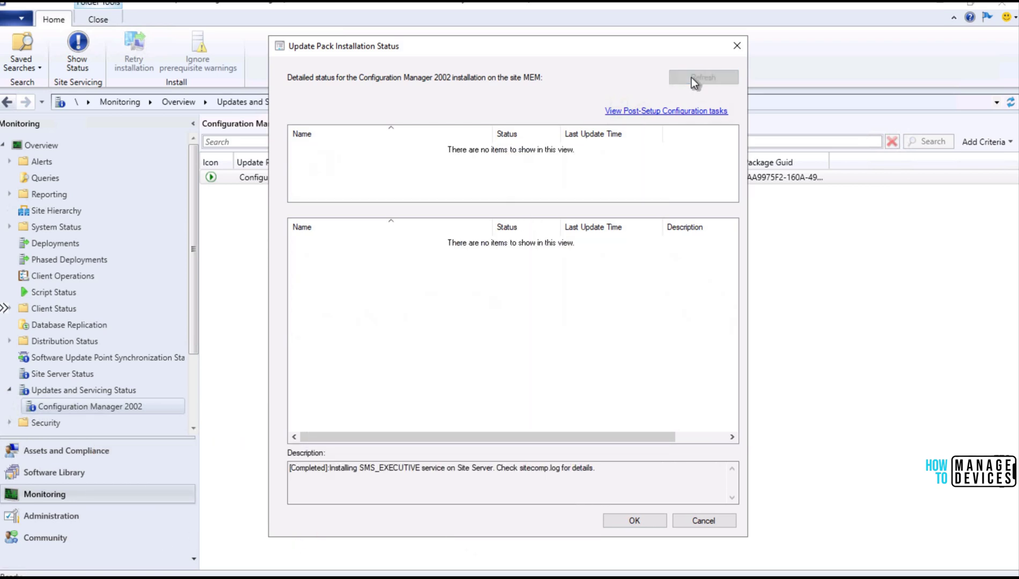
Relaunch the console and accept the new 5.2002.1083.1700 console version so it updates.
left_click(736, 46)
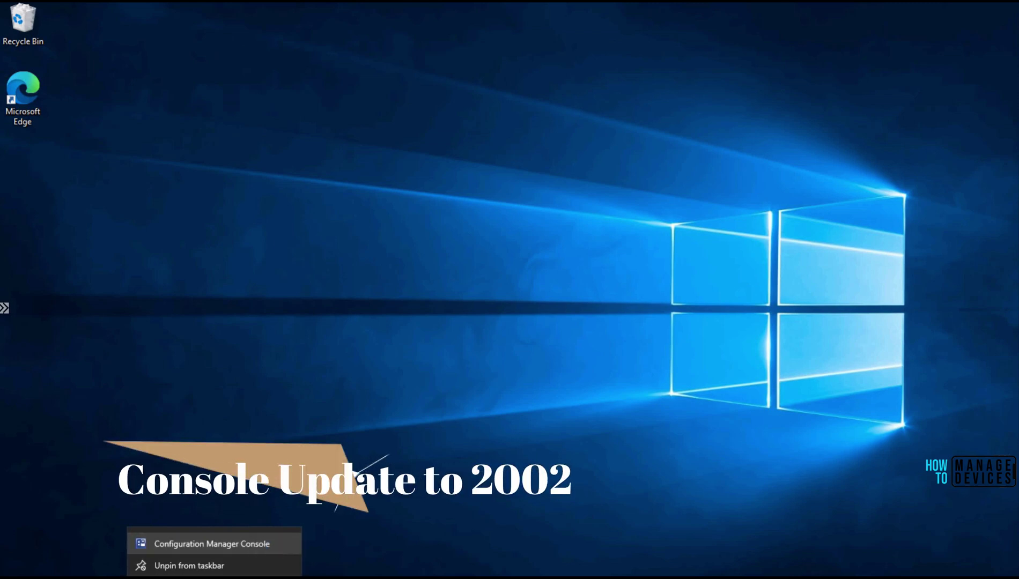
left_click(254, 551)
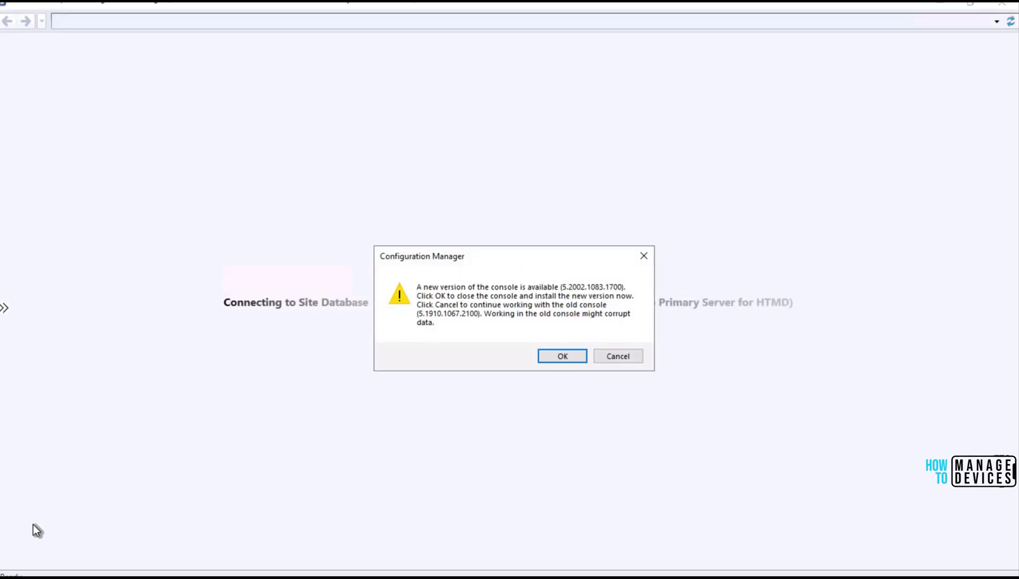
left_click(553, 360)
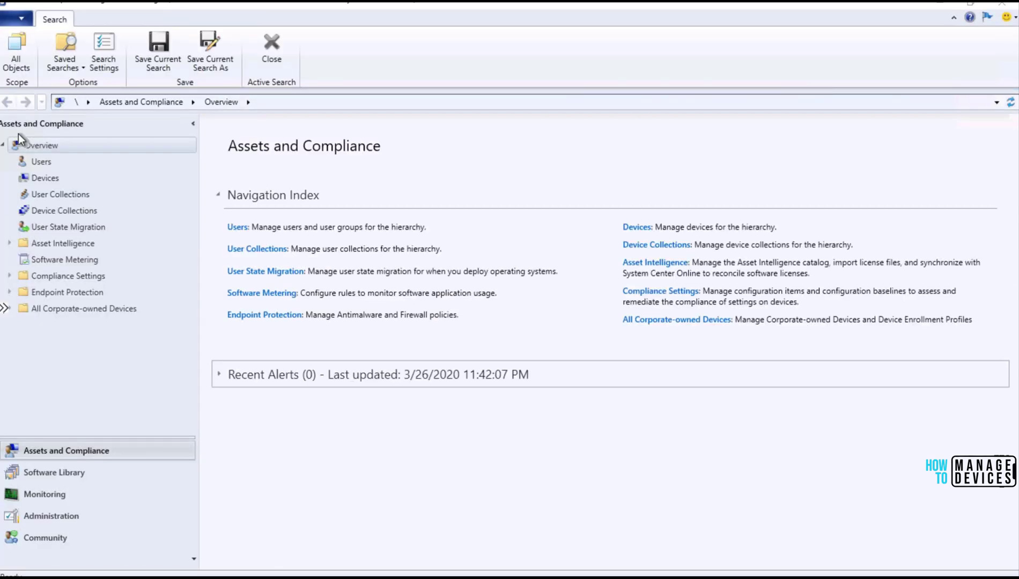
Verify console version 5.2002.1083.1700 in About, then confirm Configuration Manager 2002 shows Installed in Updates and Servicing.
left_click(22, 19)
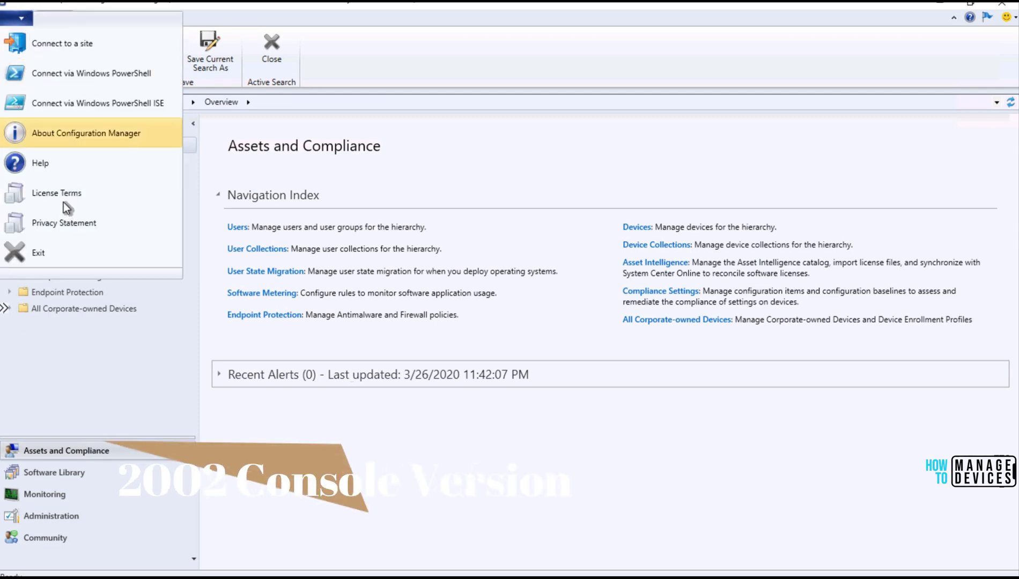
left_click(70, 132)
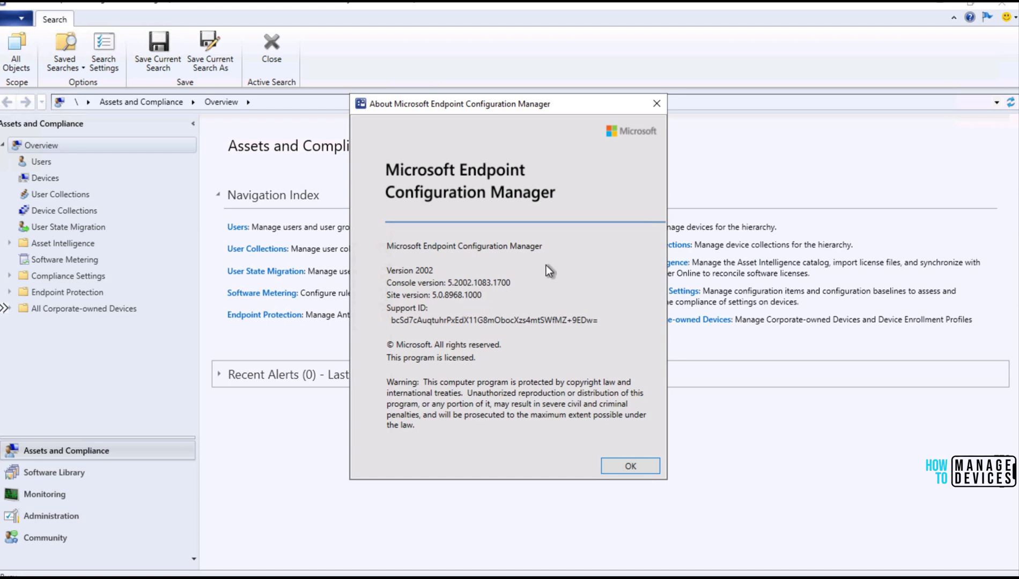
left_click(657, 104)
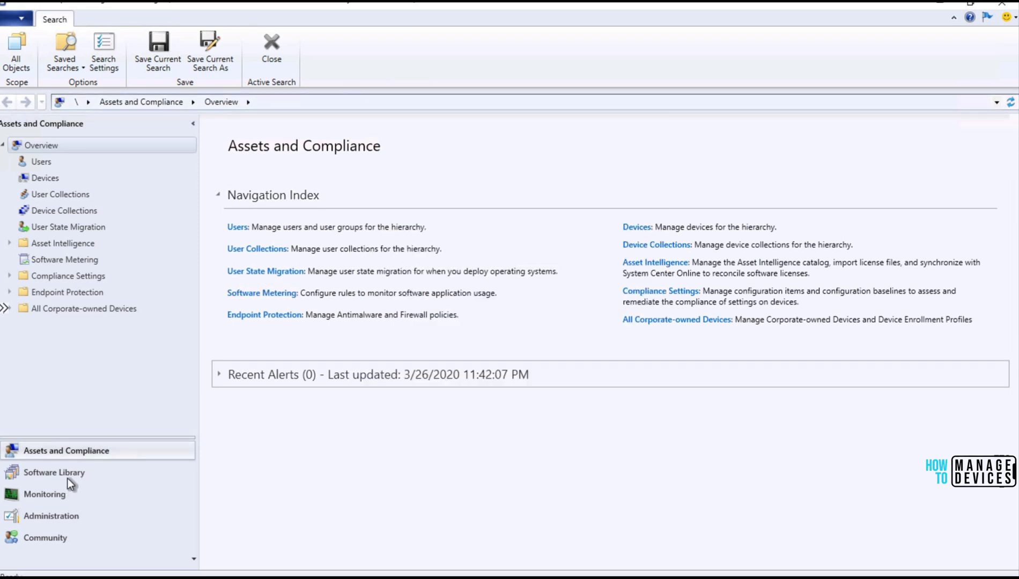
left_click(67, 518)
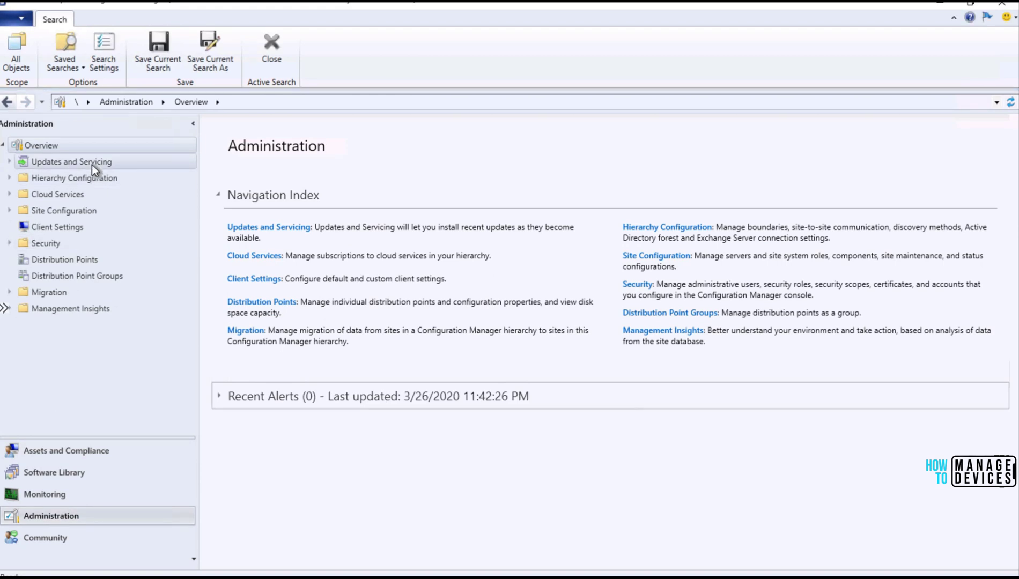
left_click(91, 164)
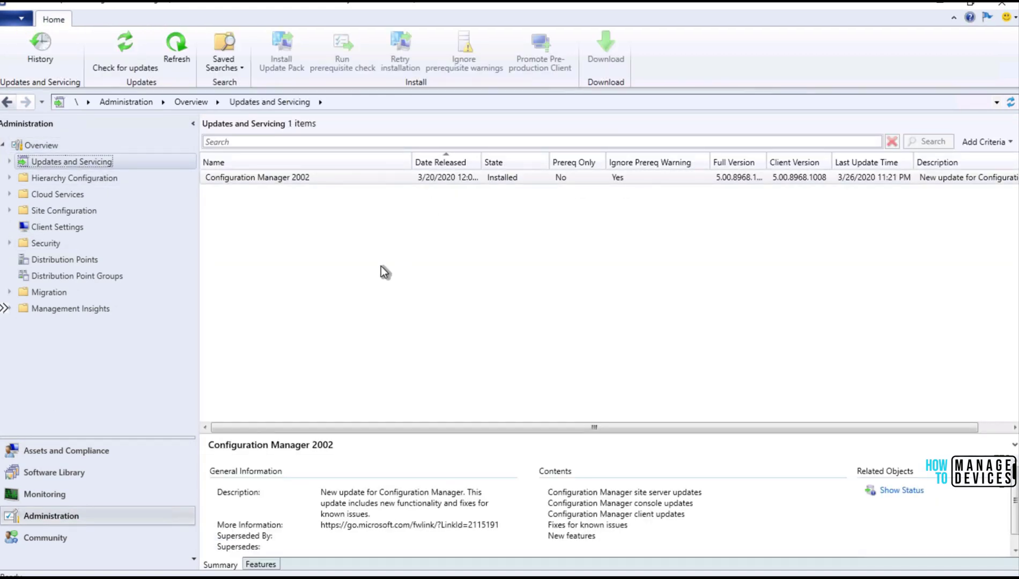